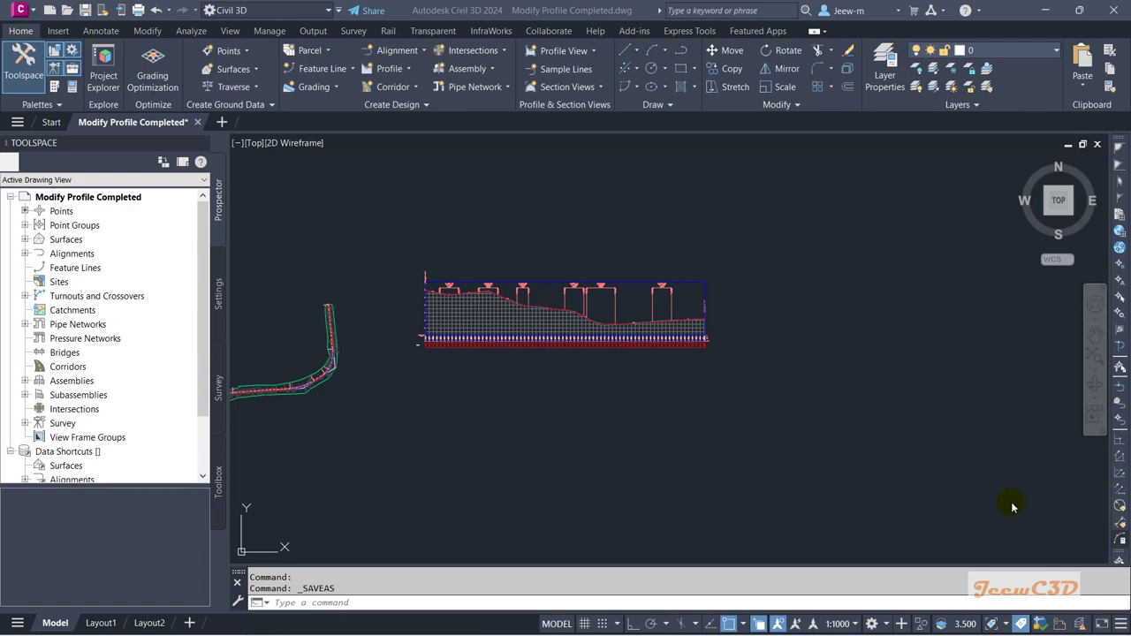
Bring the Cut band into view and identify the proposed and existing-ground profile lines
{"action": "scroll", "coordinate": [433, 312], "scroll_direction": "up", "scroll_amount": 4}
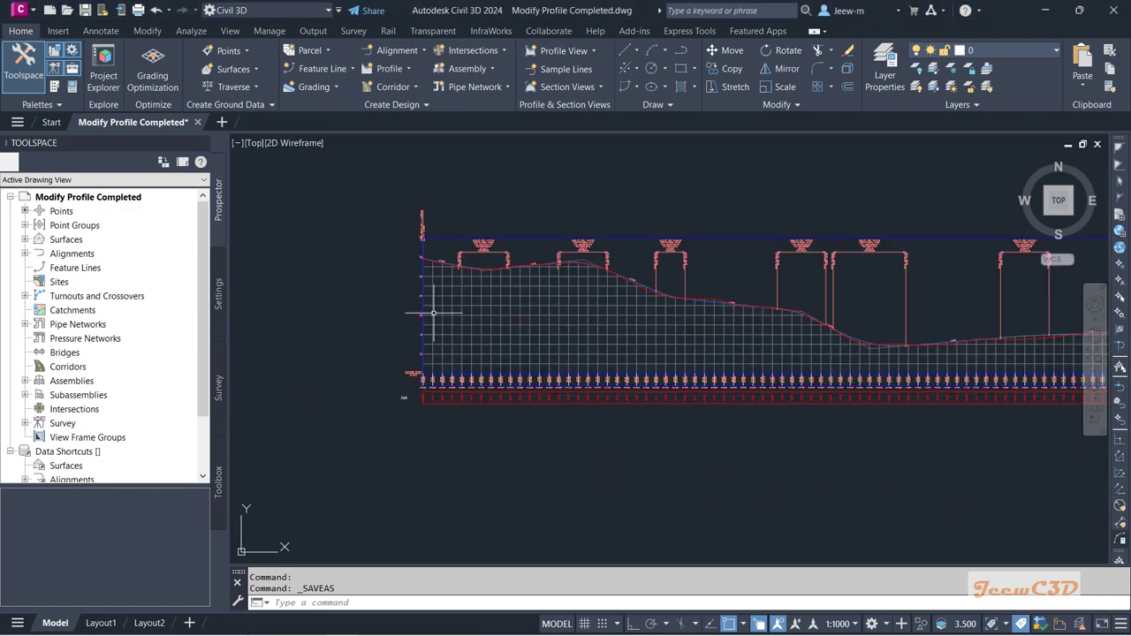
{"action": "scroll", "coordinate": [434, 312], "scroll_direction": "up", "scroll_amount": 5}
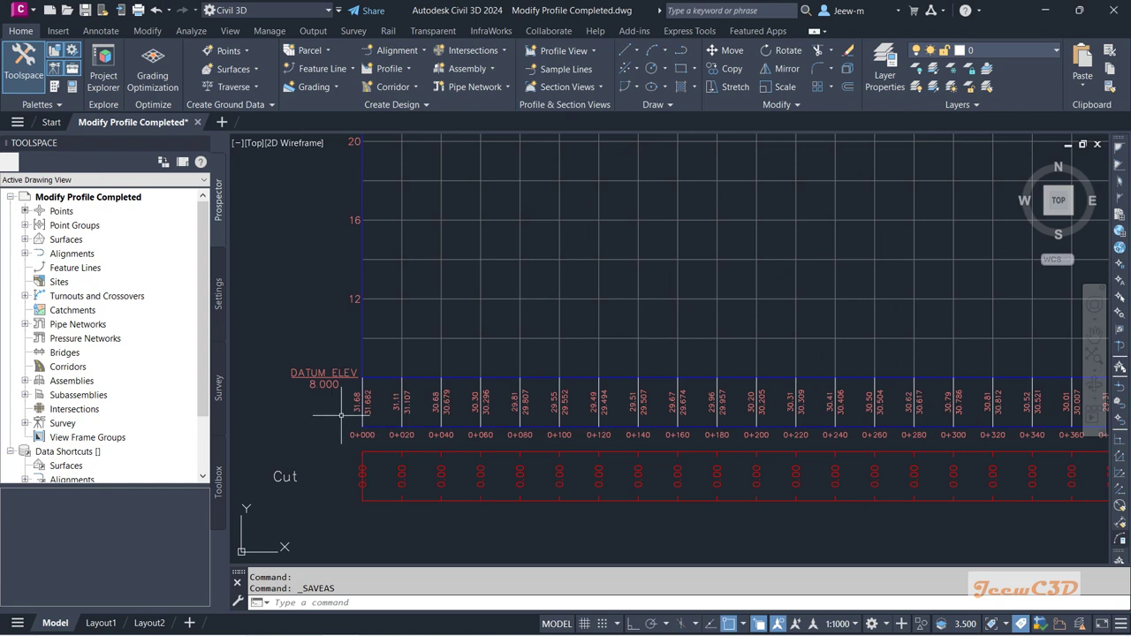
{"action": "scroll", "coordinate": [343, 412], "scroll_direction": "up", "scroll_amount": 2}
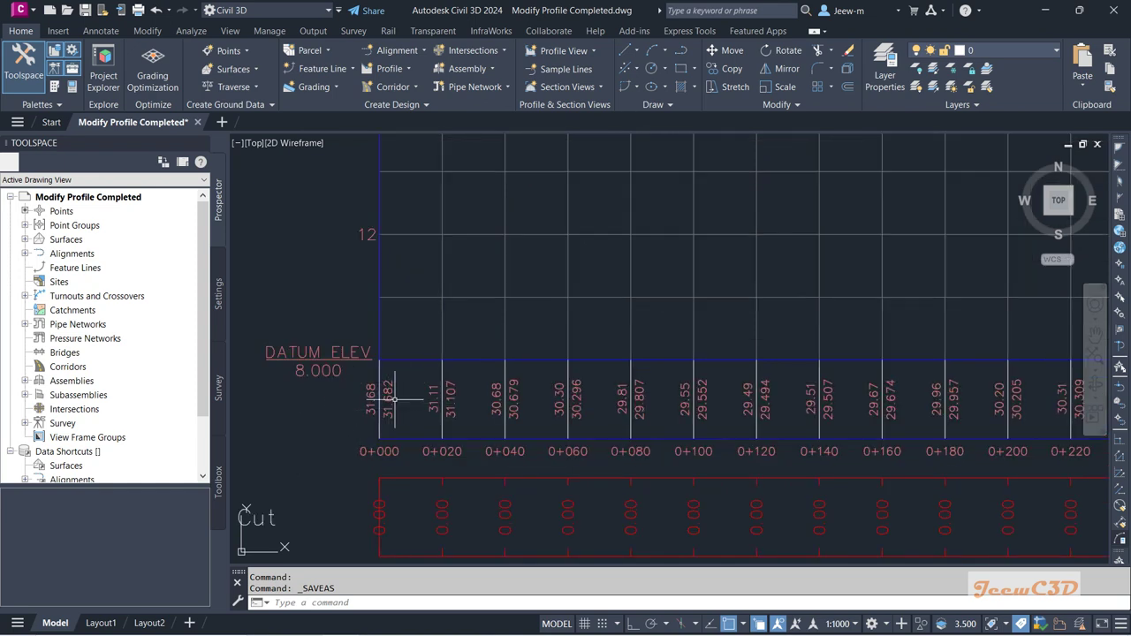
{"action": "middle_click_drag", "start_coordinate": [412, 512], "coordinate": [415, 447]}
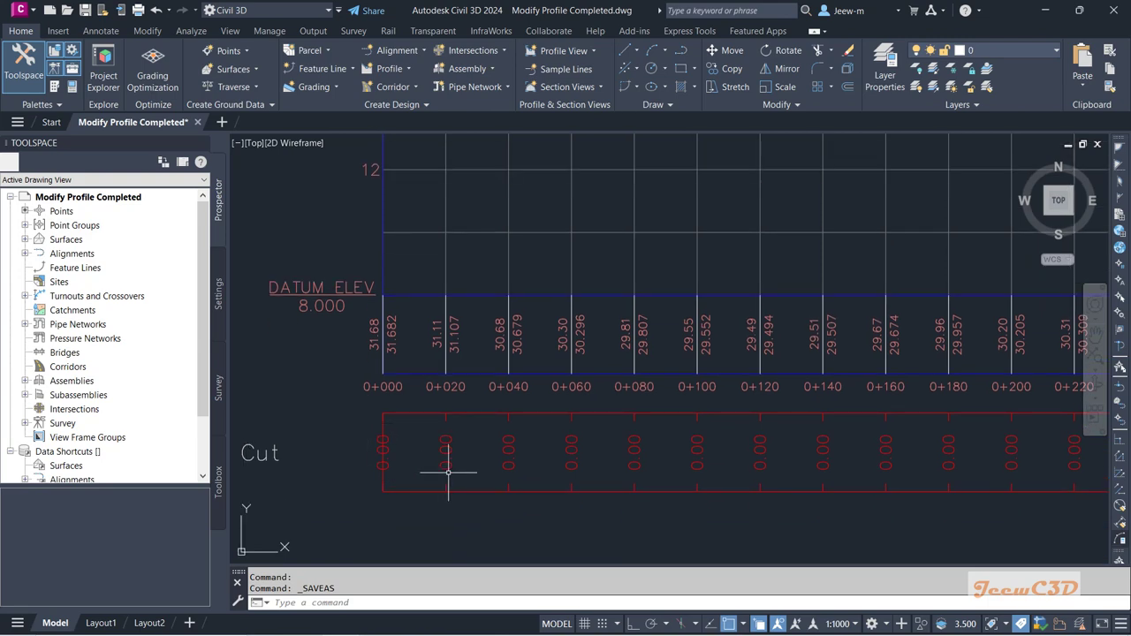
{"action": "scroll", "coordinate": [433, 432], "scroll_direction": "down", "scroll_amount": 5}
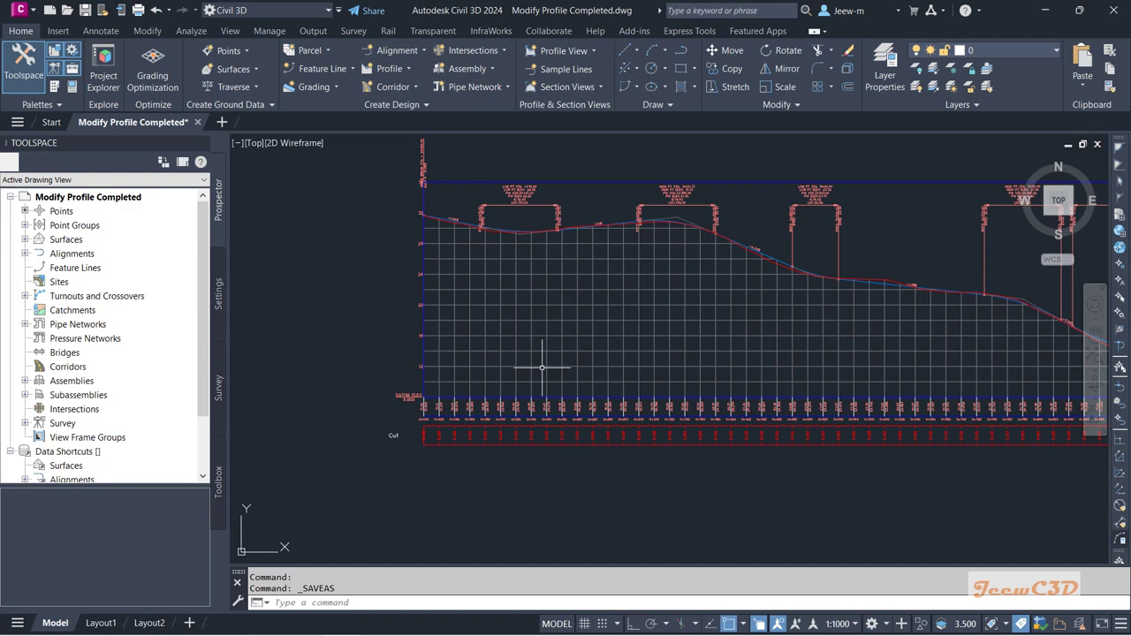
{"action": "scroll", "coordinate": [504, 215], "scroll_direction": "up", "scroll_amount": 3}
{"action": "scroll", "coordinate": [501, 242], "scroll_direction": "up", "scroll_amount": 3}
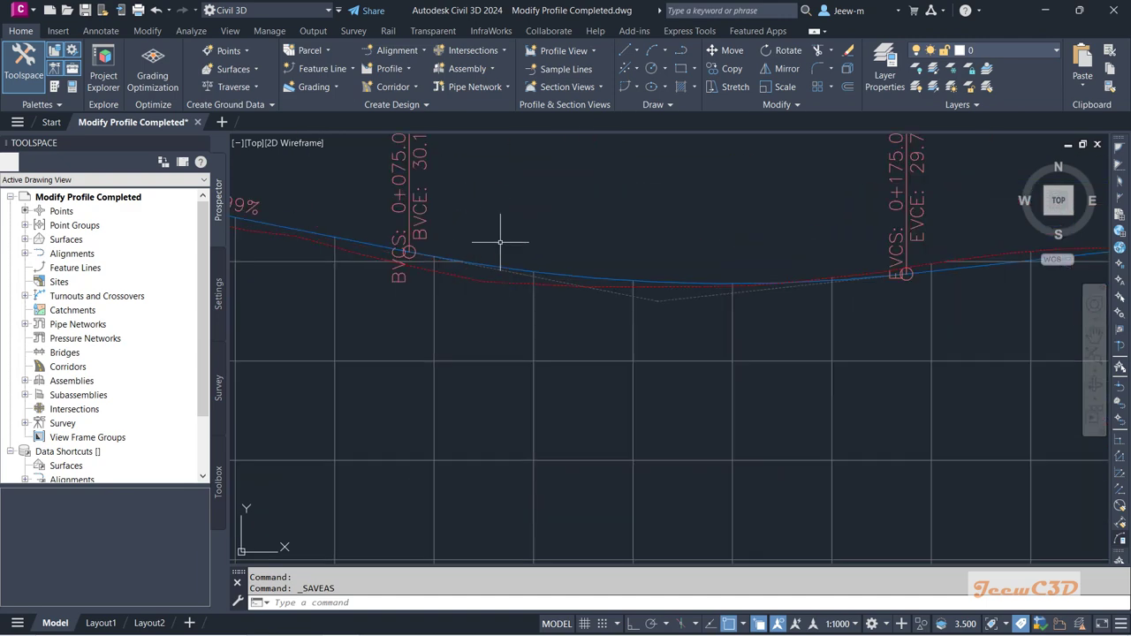
{"action": "left_click", "coordinate": [573, 276]}
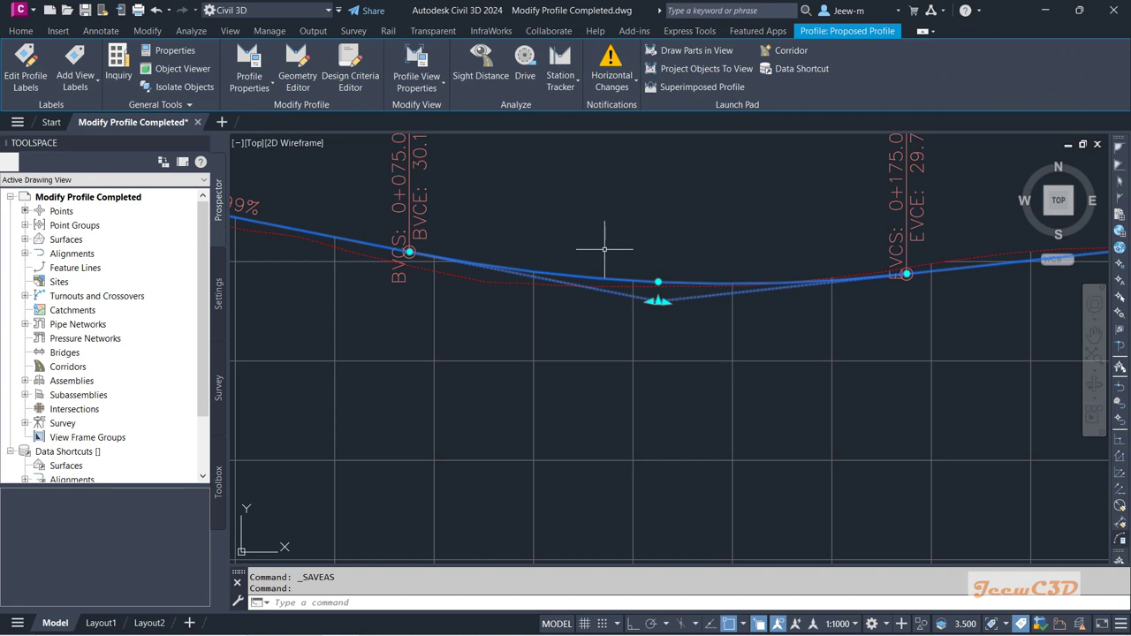
{"action": "key", "text": "Escape"}
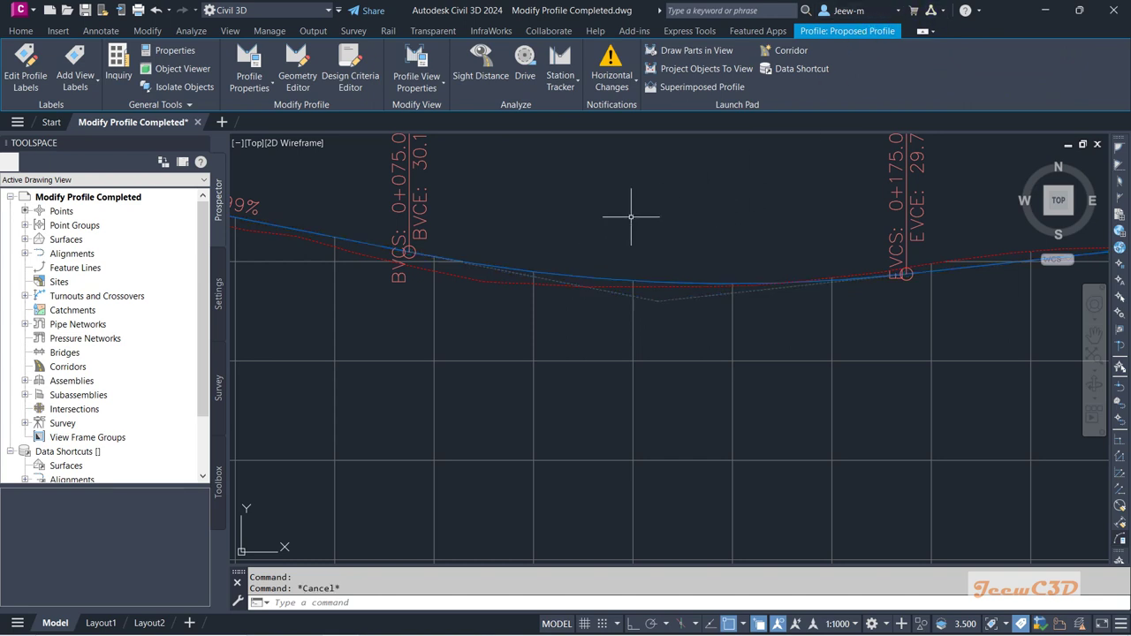
{"action": "left_click", "coordinate": [514, 284]}
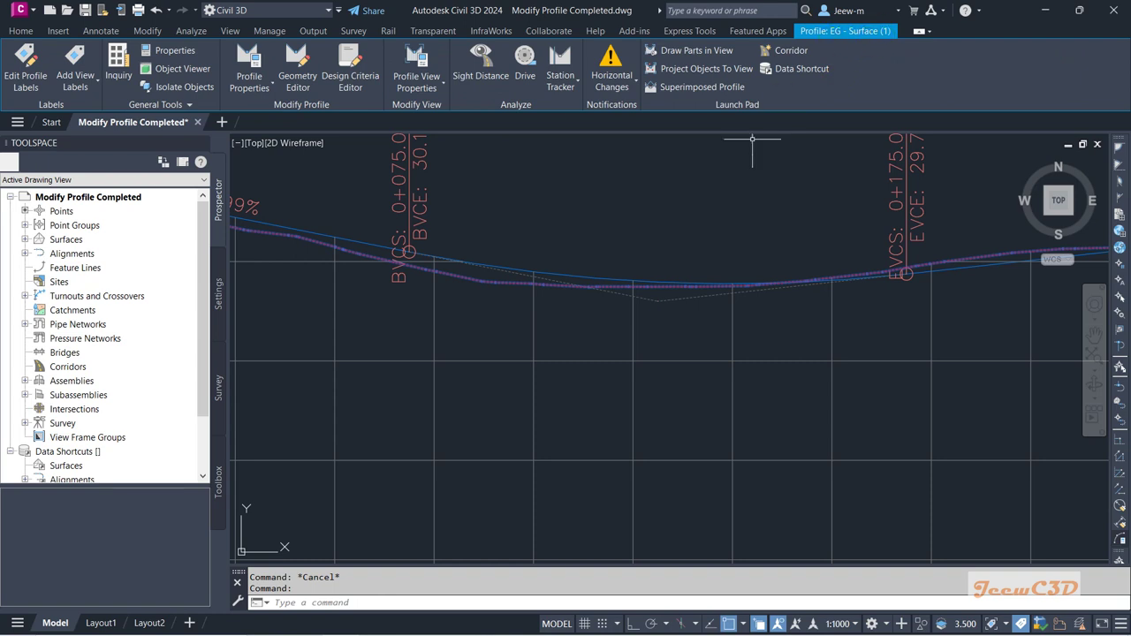
{"action": "mouse_move", "coordinate": [624, 223]}
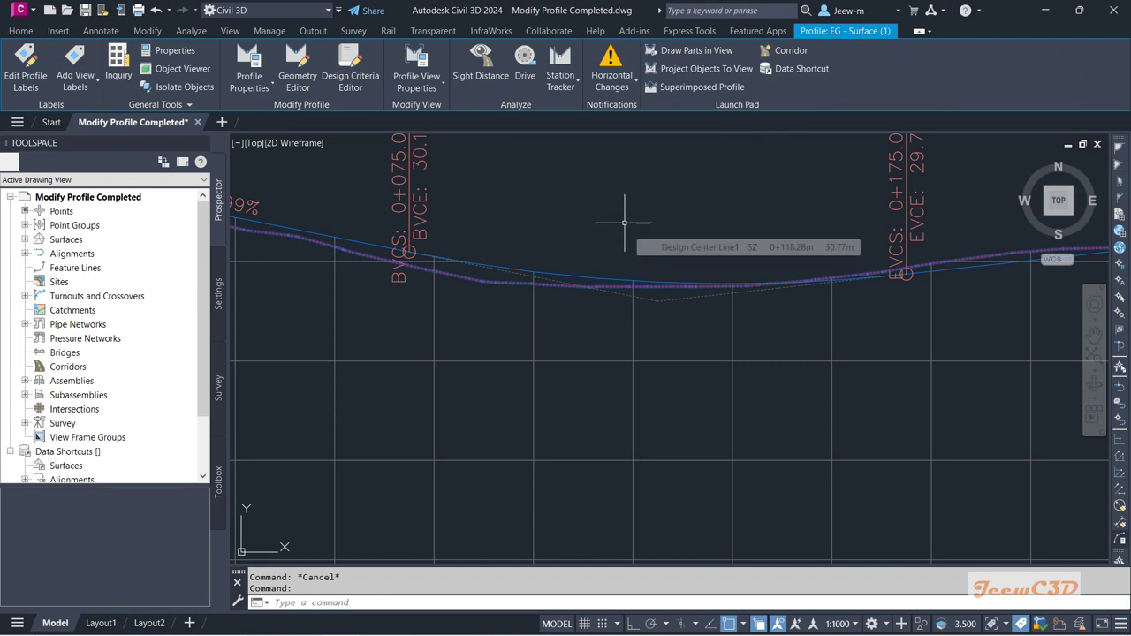
{"action": "key", "text": "Escape"}
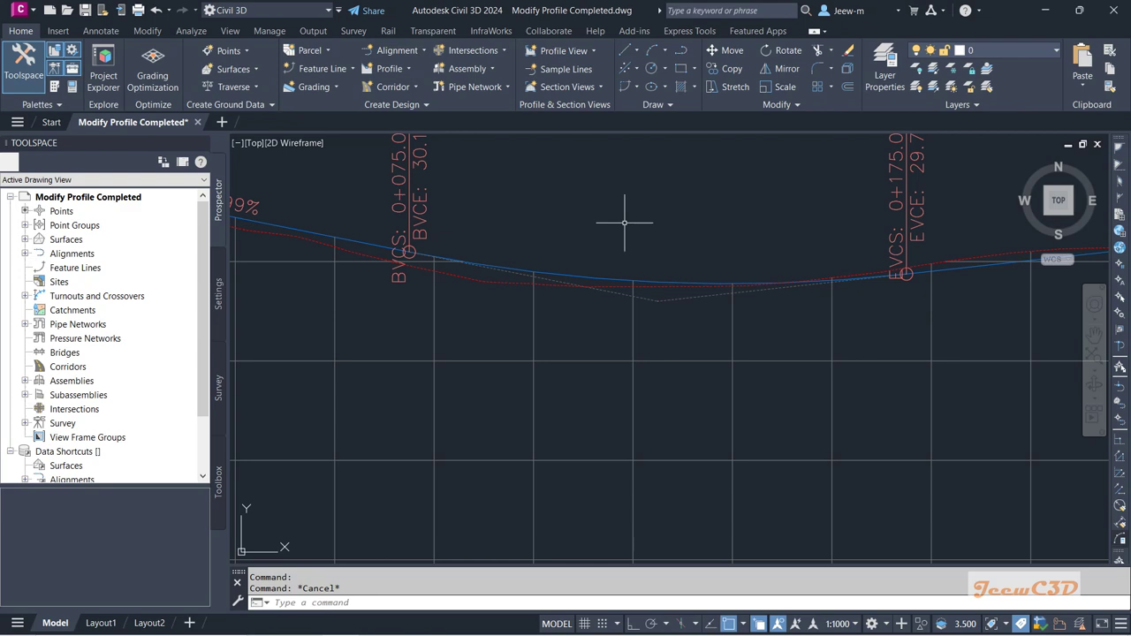
{"action": "scroll", "coordinate": [624, 223], "scroll_direction": "down", "scroll_amount": 6}
{"action": "scroll", "coordinate": [570, 345], "scroll_direction": "up", "scroll_amount": 5}
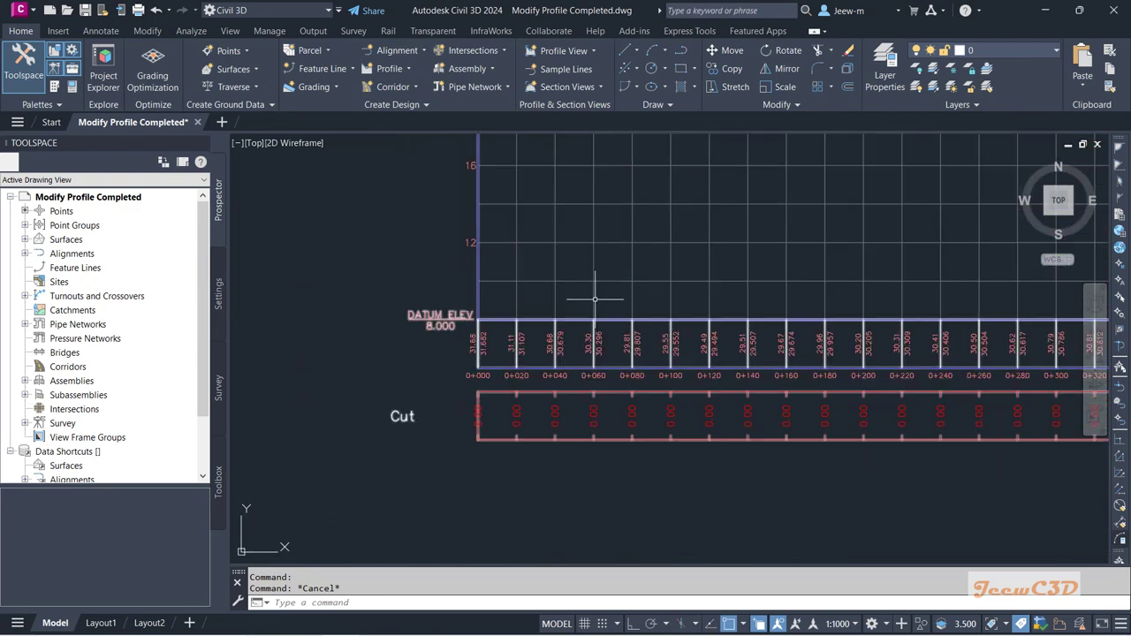
Open the profile view's Properties and review the Elevations and Cut Data band rows on Bands
{"action": "left_click", "coordinate": [594, 300]}
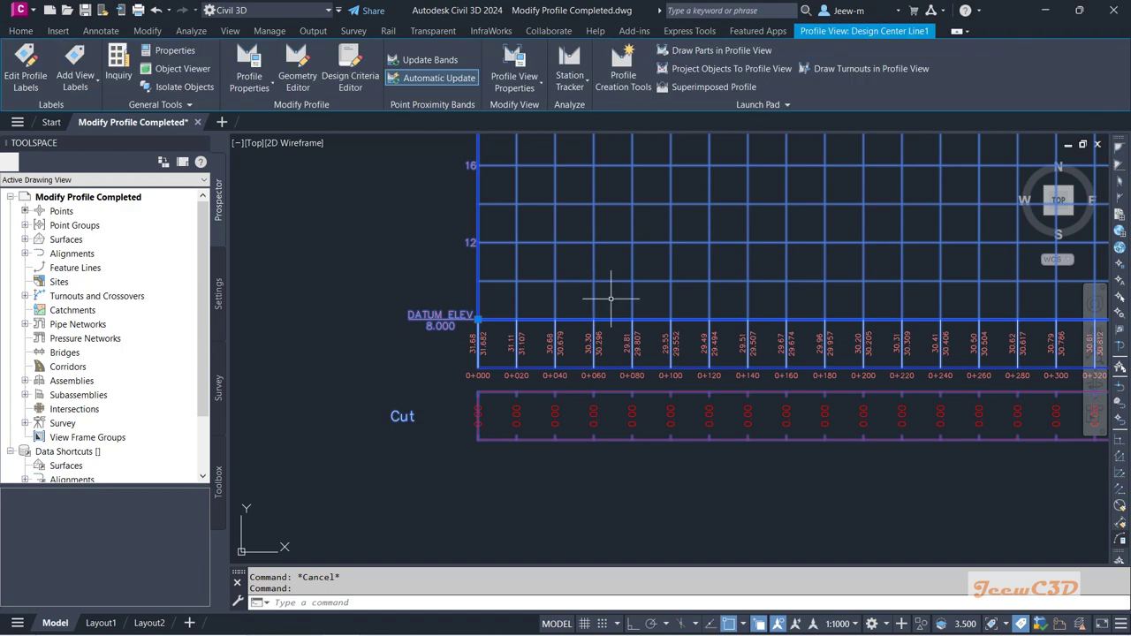
{"action": "left_click", "coordinate": [525, 94]}
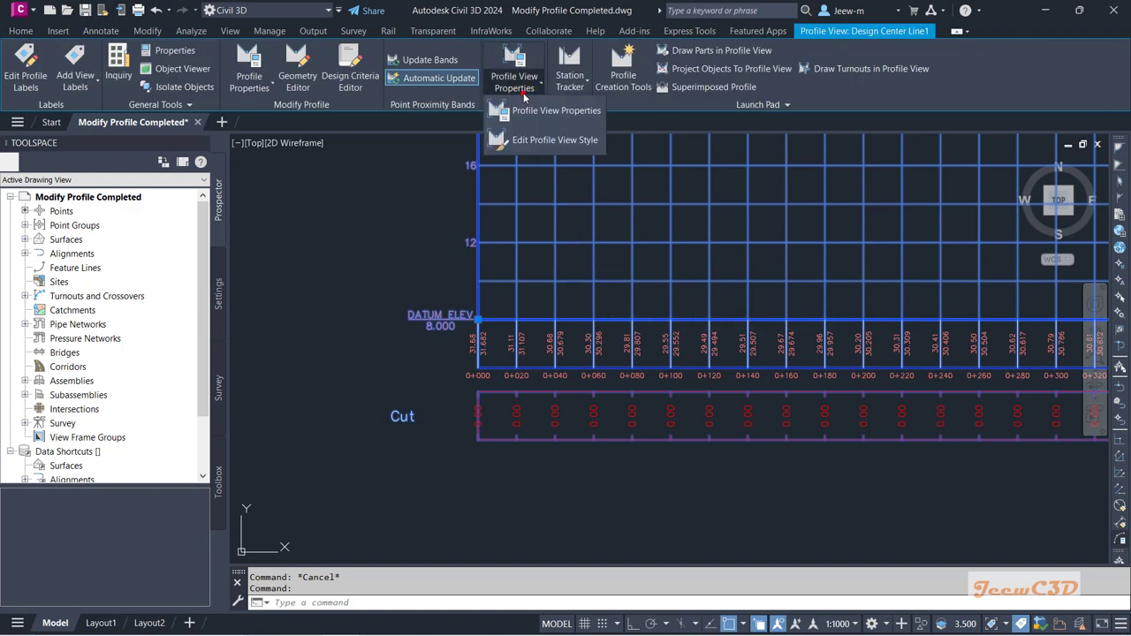
{"action": "left_click", "coordinate": [556, 112]}
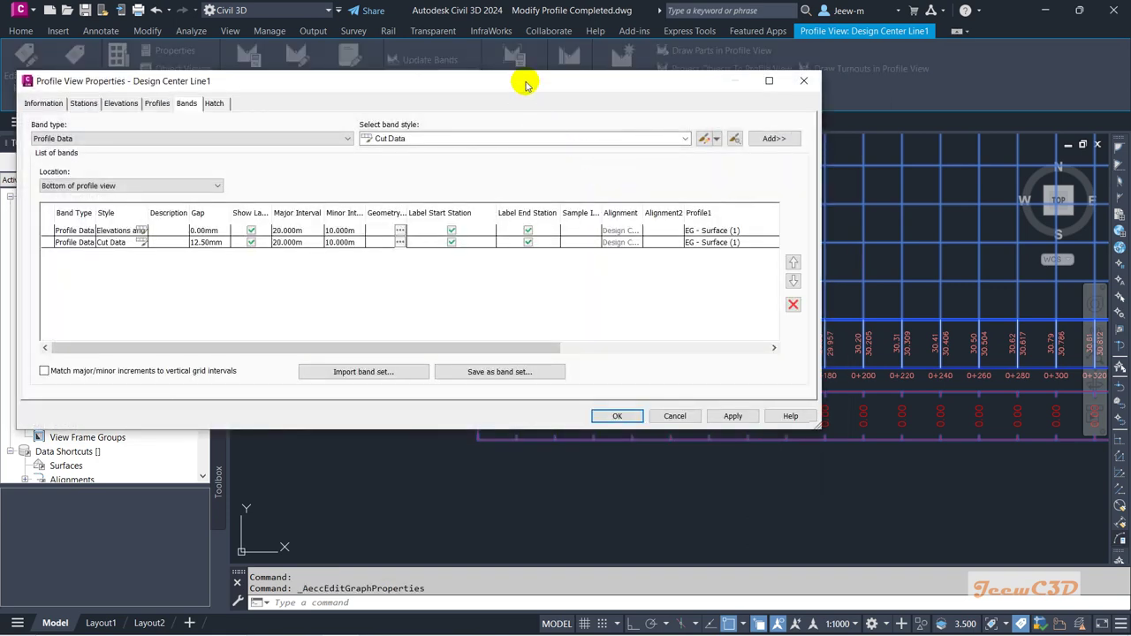
{"action": "left_click_drag", "start_coordinate": [524, 84], "coordinate": [519, 84]}
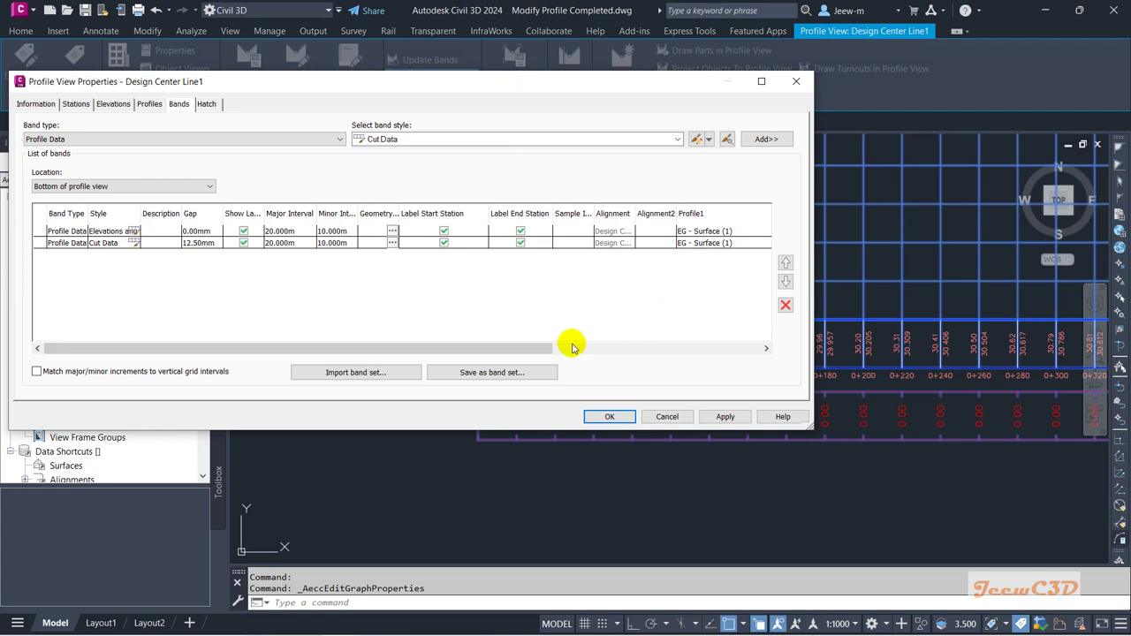
{"action": "left_click_drag", "start_coordinate": [572, 347], "coordinate": [458, 349]}
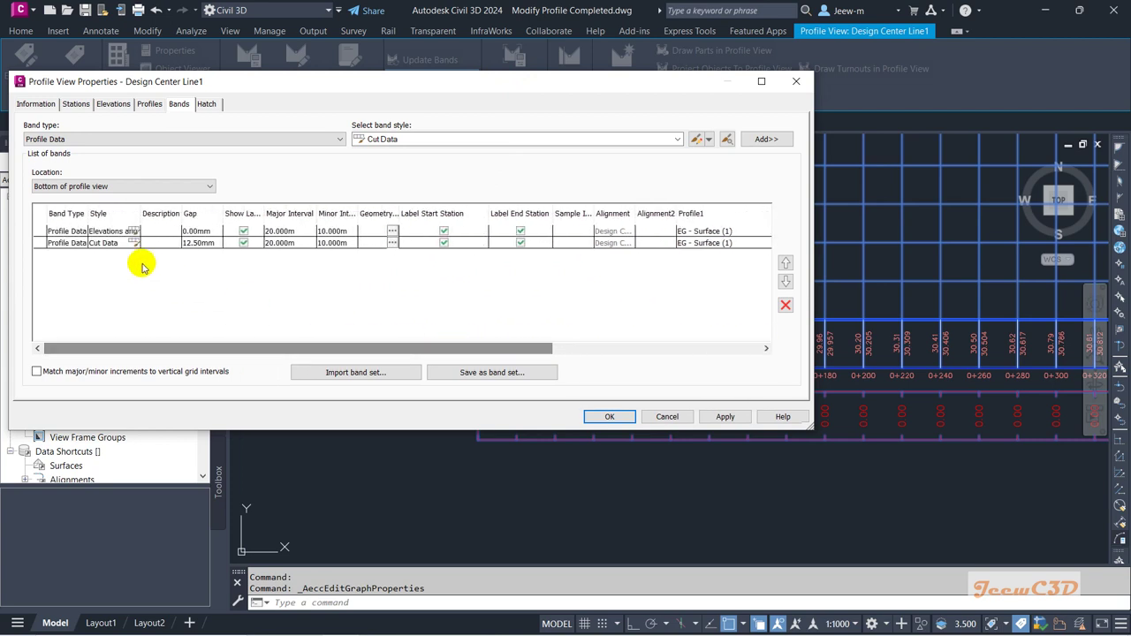
{"action": "left_click", "coordinate": [79, 232]}
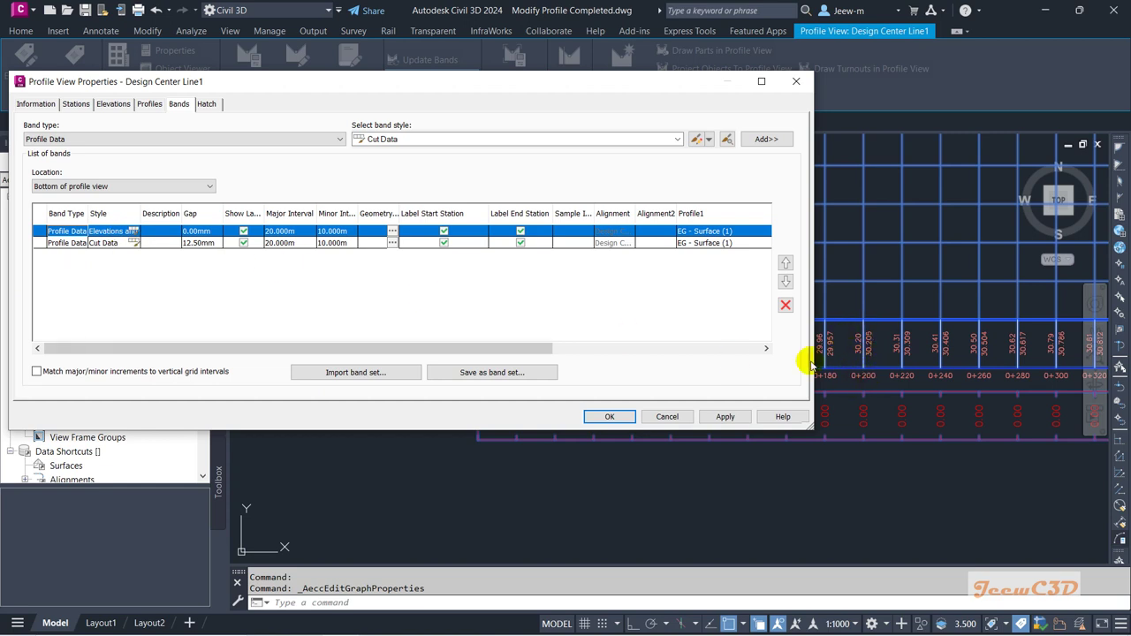
{"action": "left_click", "coordinate": [104, 245]}
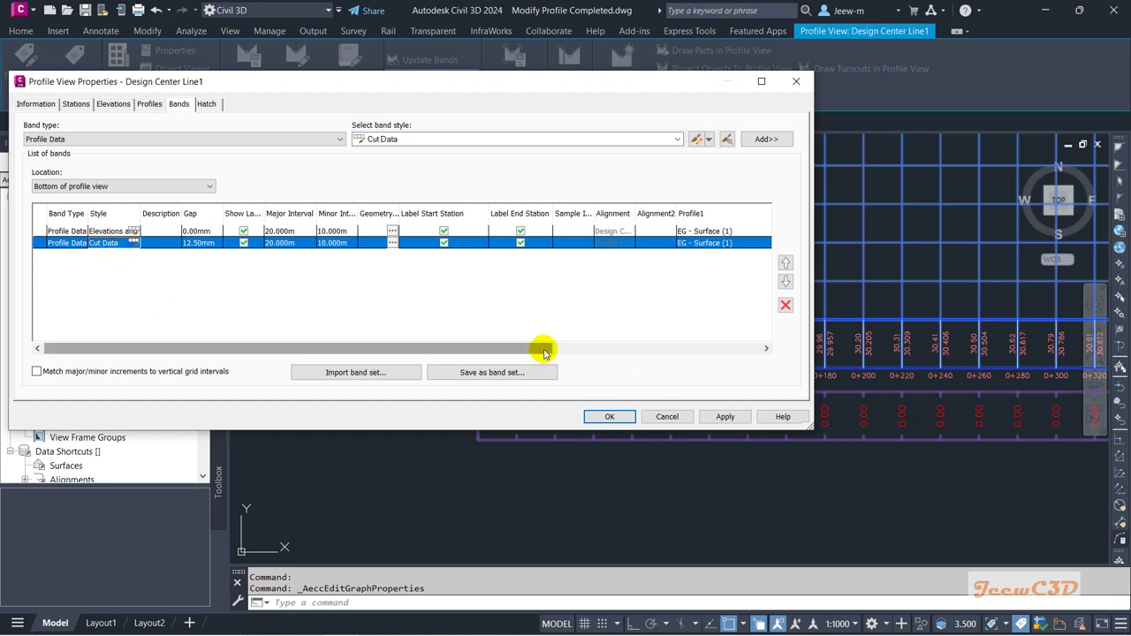
{"action": "left_click_drag", "start_coordinate": [542, 349], "coordinate": [737, 357]}
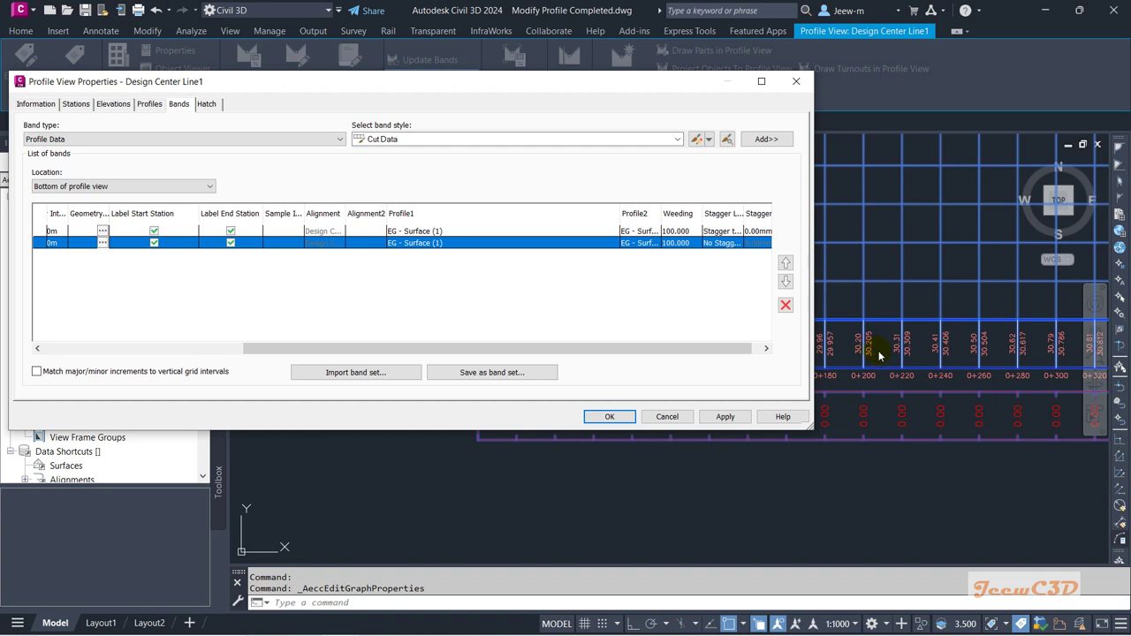
Set the first band's Profile1 to Proposed Profile and widen the columns to show full profile names
{"action": "left_click", "coordinate": [408, 231]}
{"action": "left_click", "coordinate": [410, 232]}
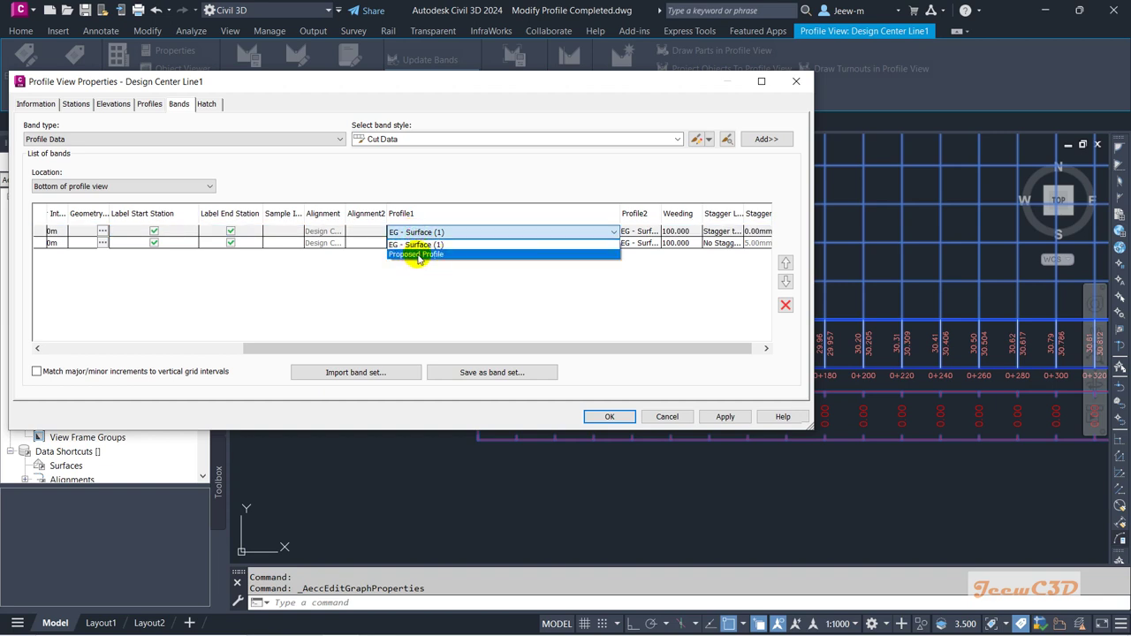
{"action": "left_click", "coordinate": [418, 256]}
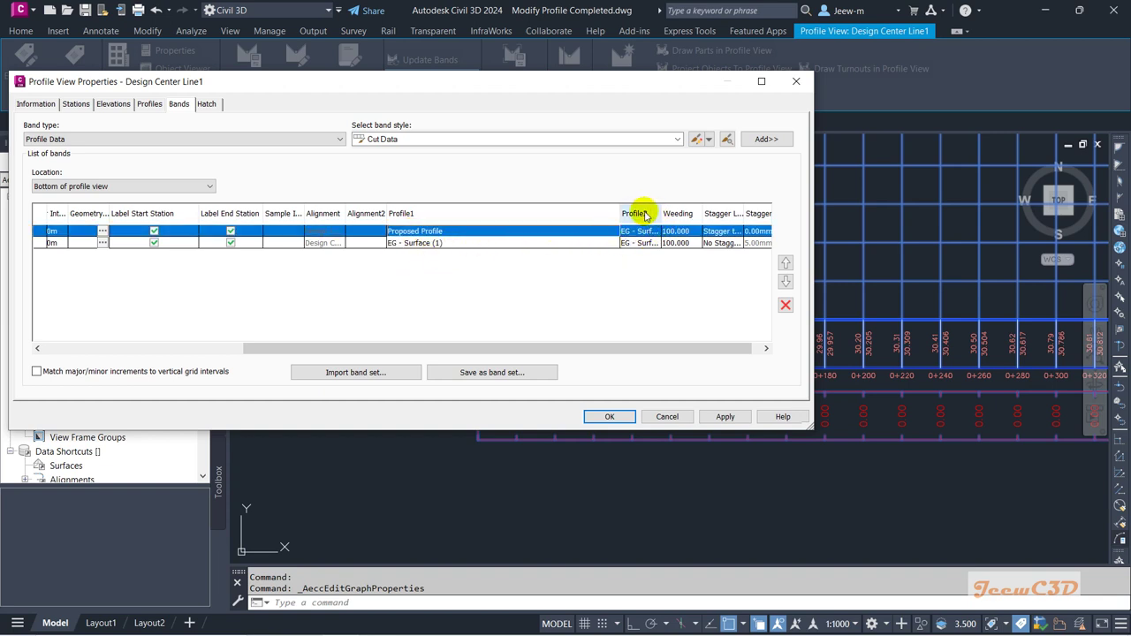
{"action": "left_click_drag", "start_coordinate": [619, 214], "coordinate": [482, 214]}
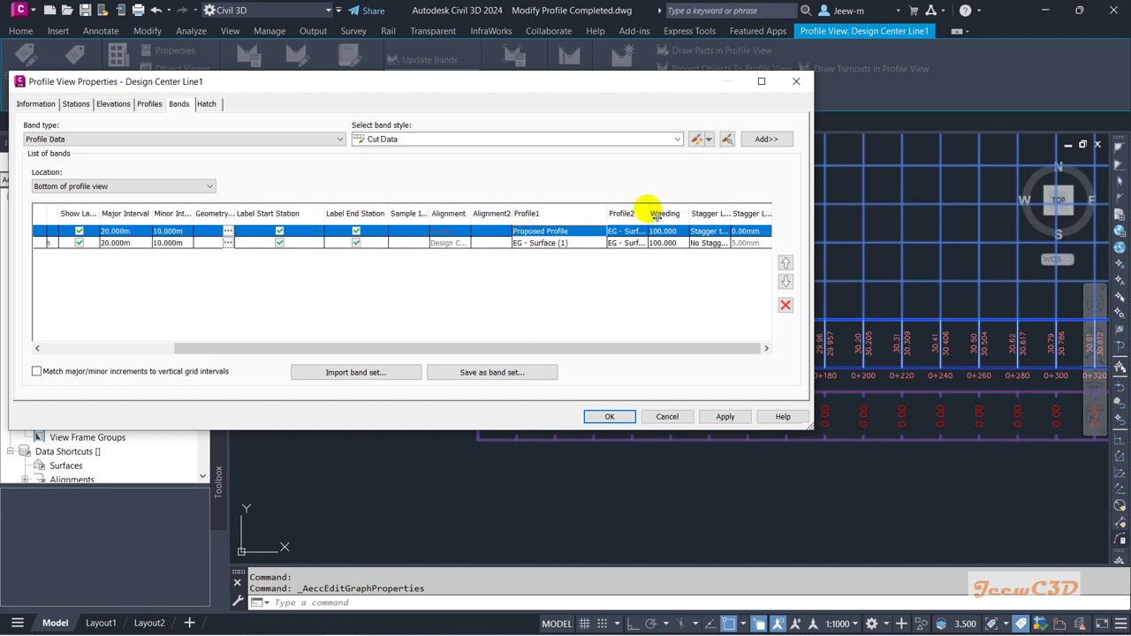
{"action": "left_click_drag", "start_coordinate": [656, 216], "coordinate": [686, 215]}
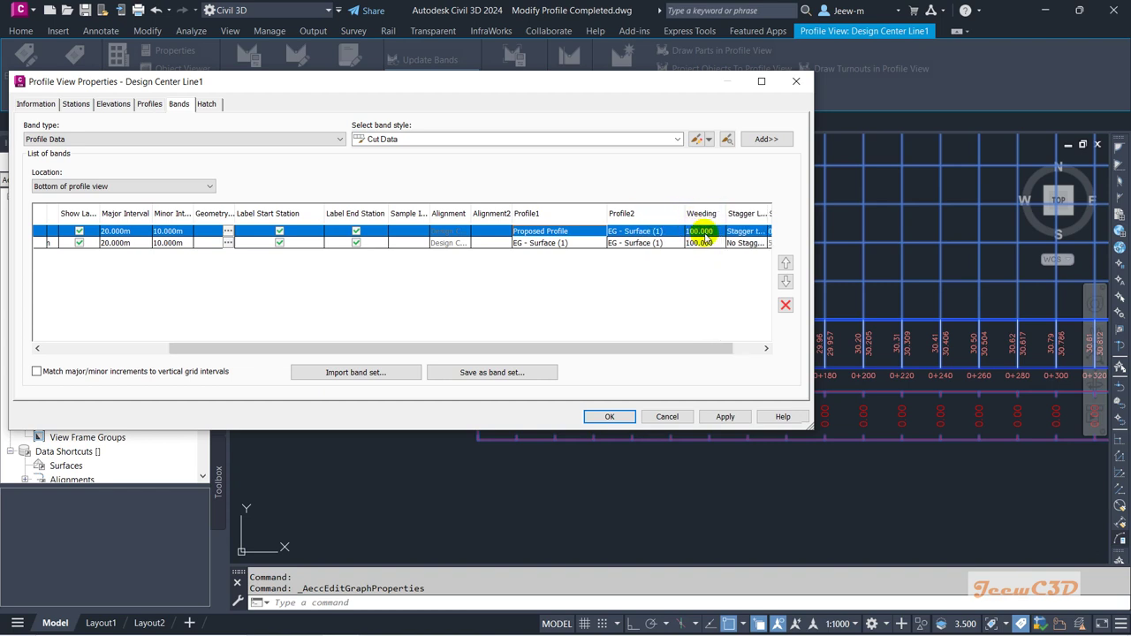
Set Weeding to 0 for both bands and the second band's Profile1 to Proposed Profile
{"action": "left_click", "coordinate": [703, 232]}
{"action": "type", "text": "0"}
{"action": "key", "text": "Return"}
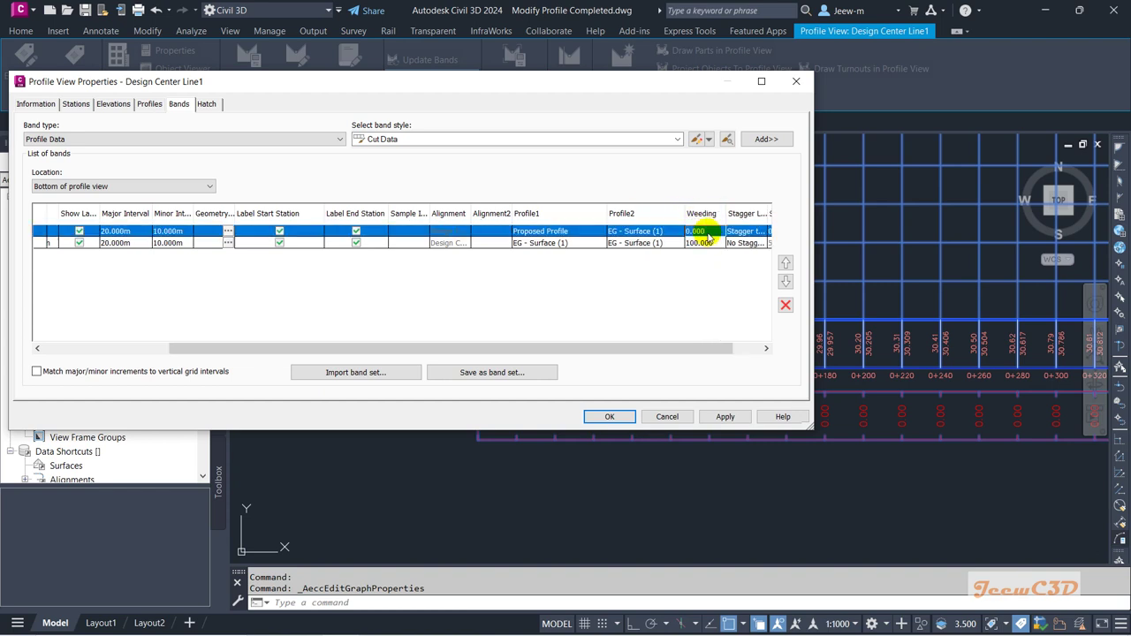
{"action": "left_click", "coordinate": [711, 243]}
{"action": "left_click", "coordinate": [713, 244]}
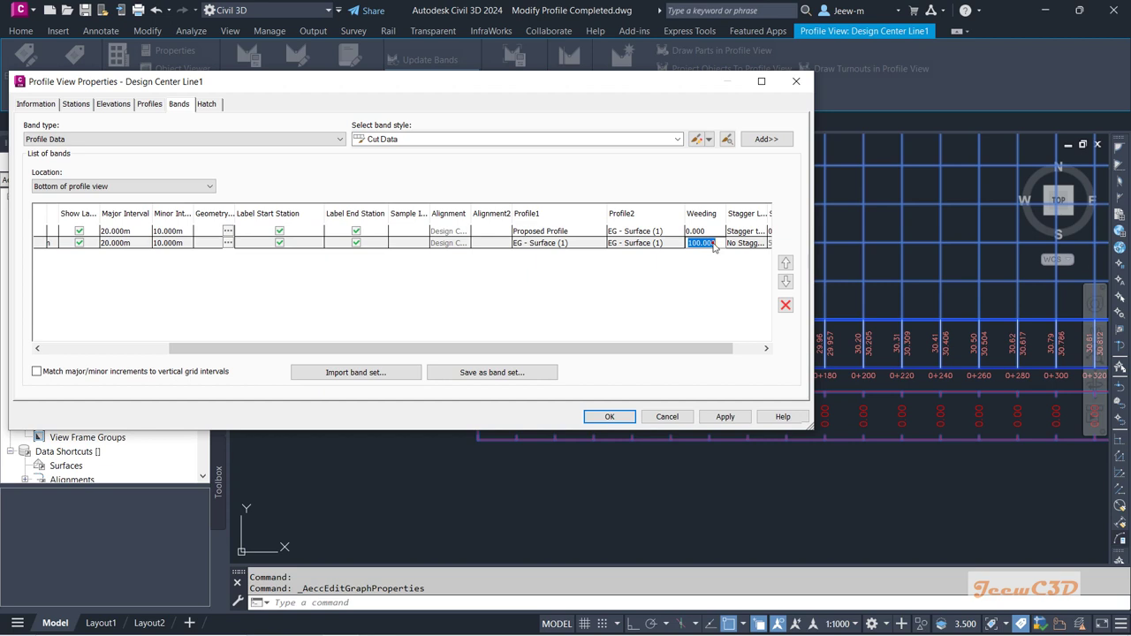
{"action": "type", "text": "0"}
{"action": "key", "text": "Return"}
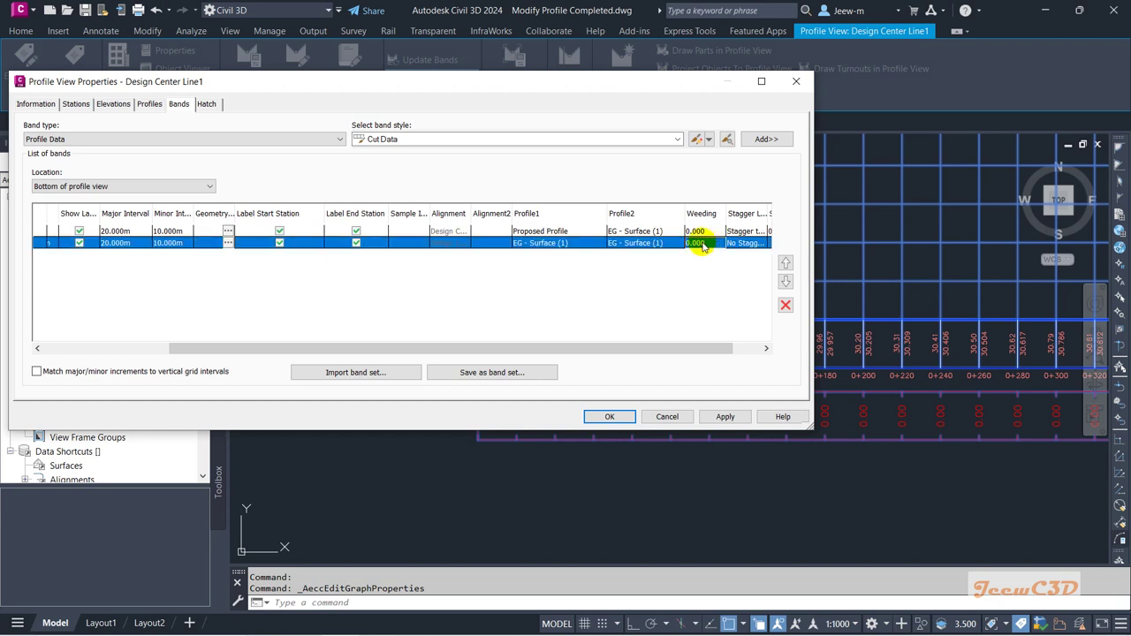
{"action": "double_click", "coordinate": [555, 244]}
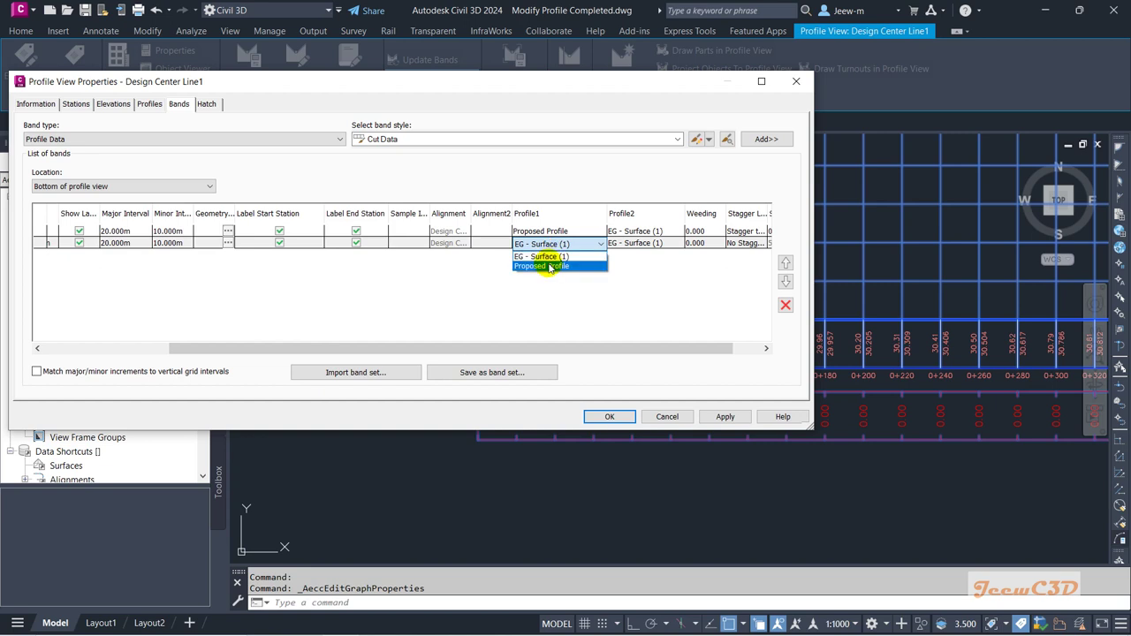
{"action": "left_click", "coordinate": [548, 267]}
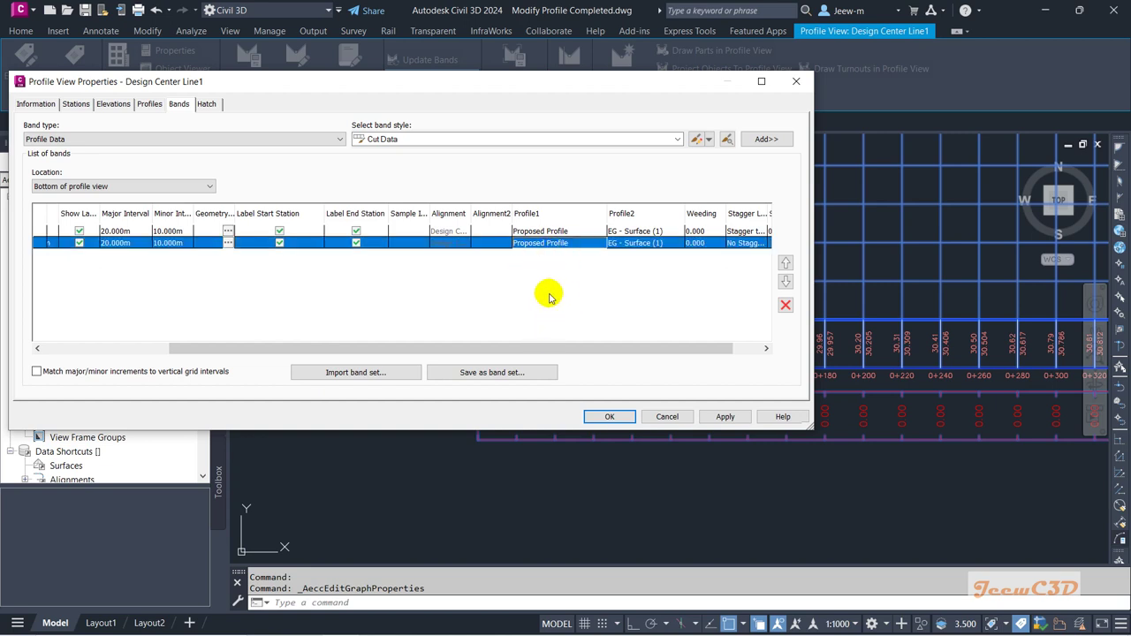
Dismiss the Autodesk Access notification and apply the band settings, showing cut depths like 0.18 and 0.29
{"action": "left_click", "coordinate": [405, 230]}
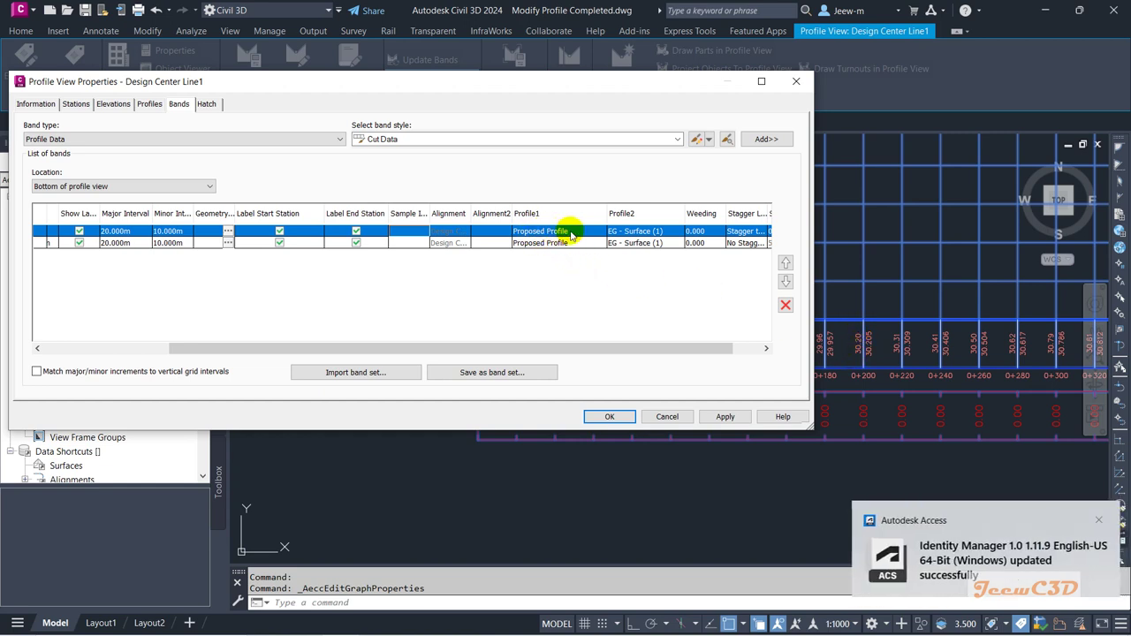
{"action": "left_click", "coordinate": [1098, 520]}
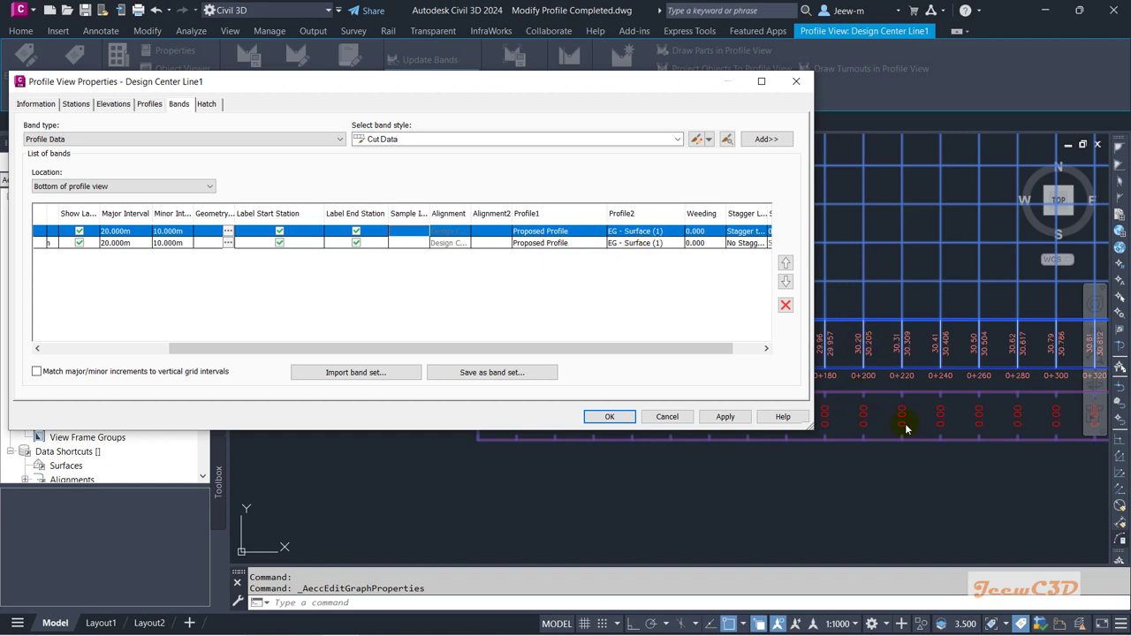
{"action": "left_click", "coordinate": [564, 243]}
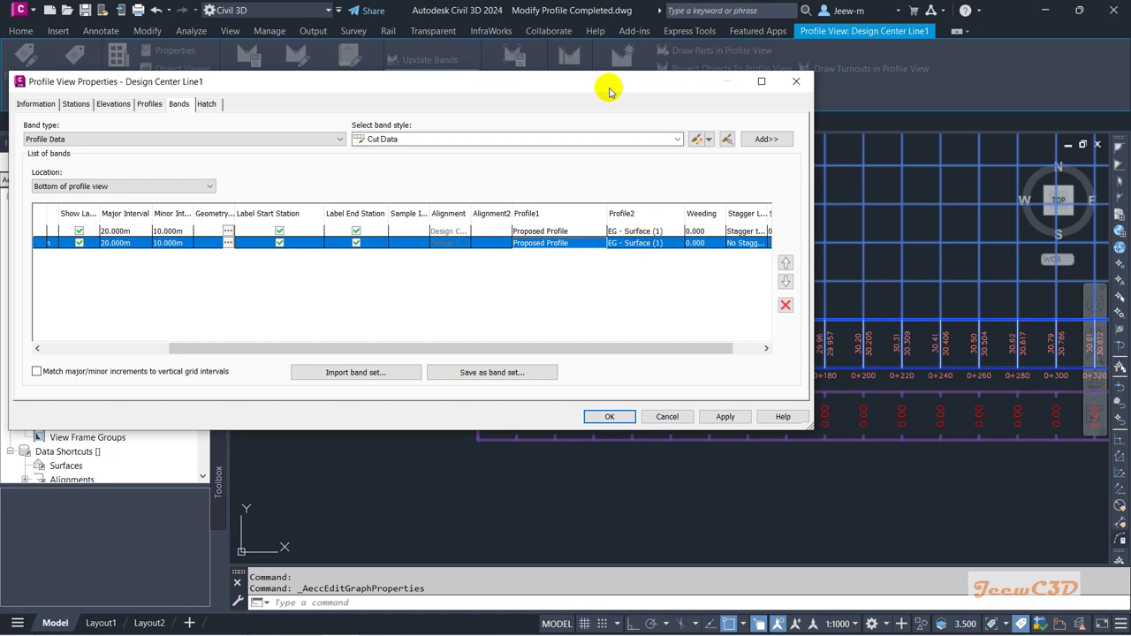
{"action": "left_click_drag", "start_coordinate": [612, 84], "coordinate": [619, 59]}
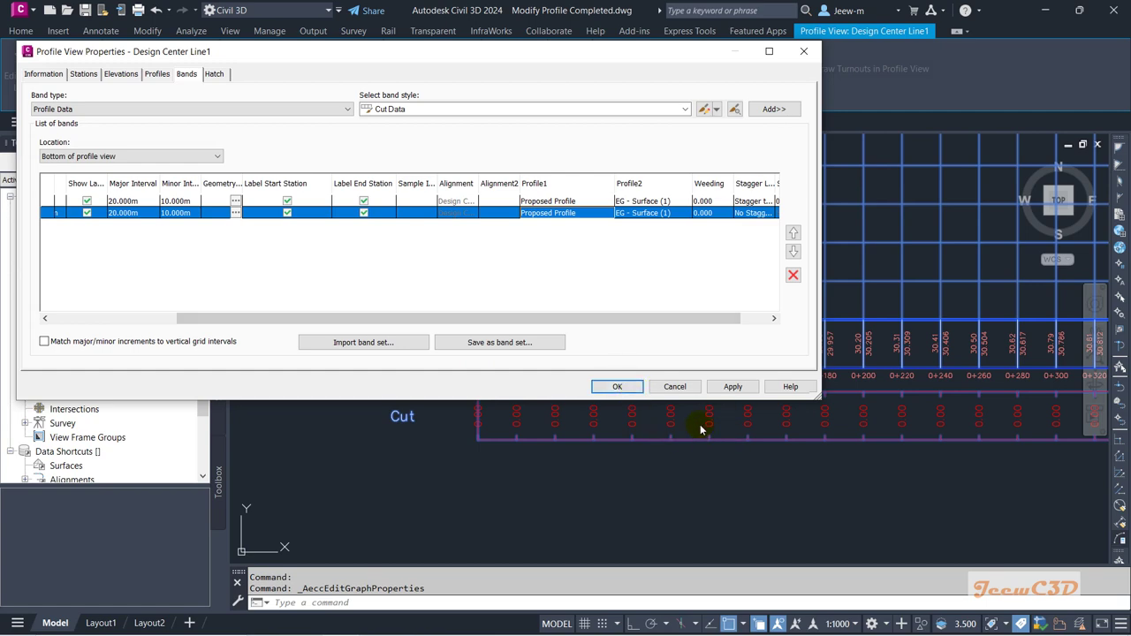
{"action": "left_click", "coordinate": [617, 387]}
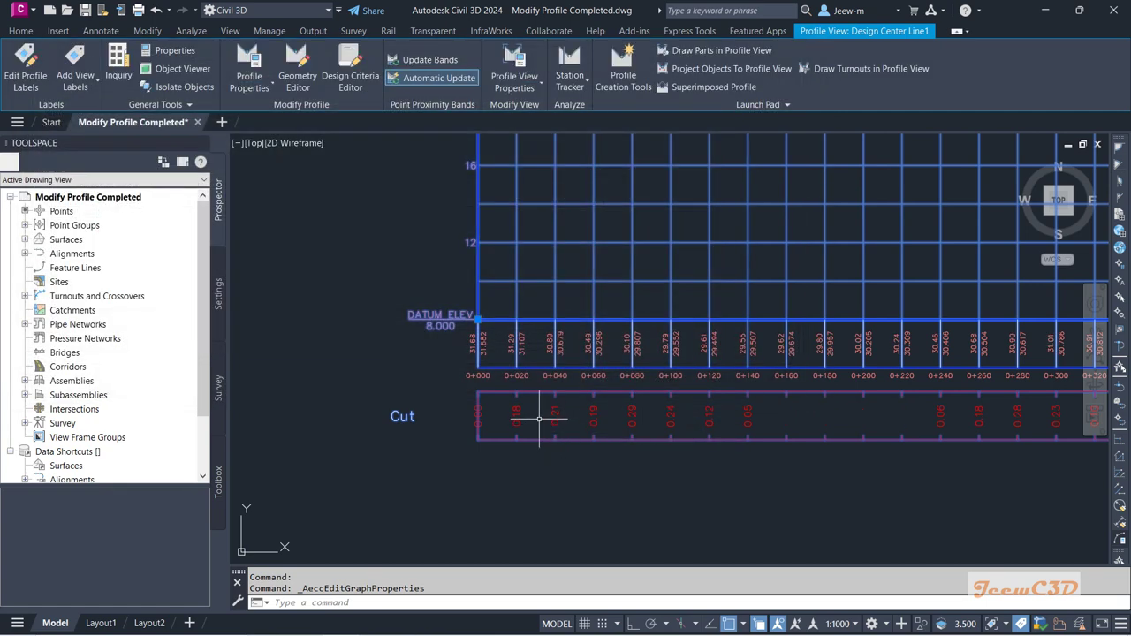
{"action": "key", "text": "Escape"}
{"action": "scroll", "coordinate": [542, 410], "scroll_direction": "down", "scroll_amount": 3}
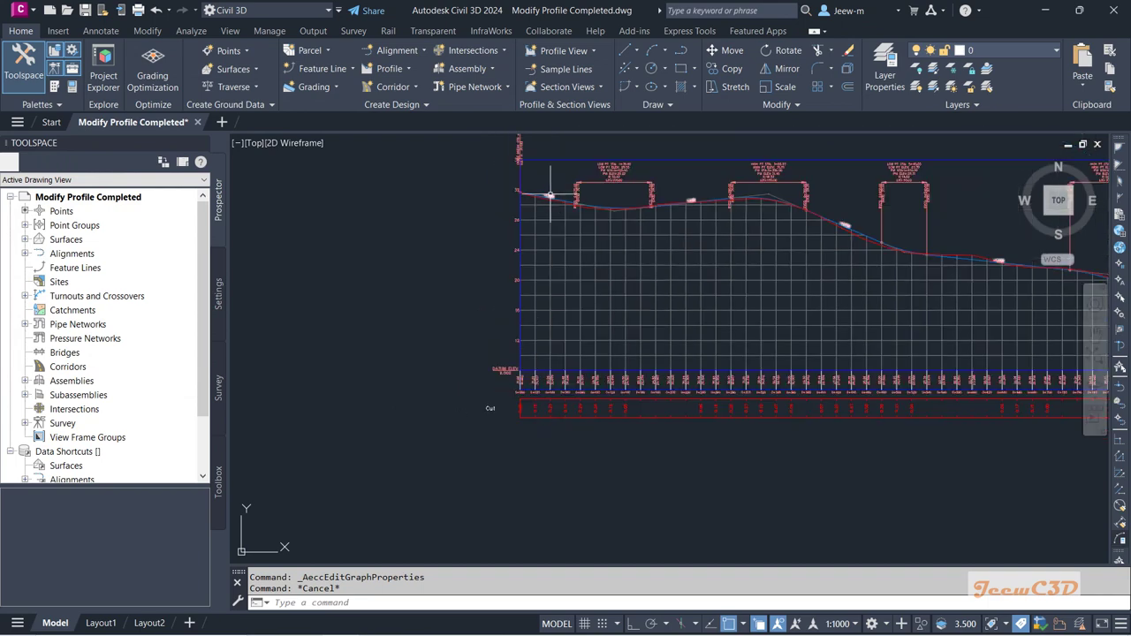
{"action": "scroll", "coordinate": [550, 195], "scroll_direction": "up", "scroll_amount": 5}
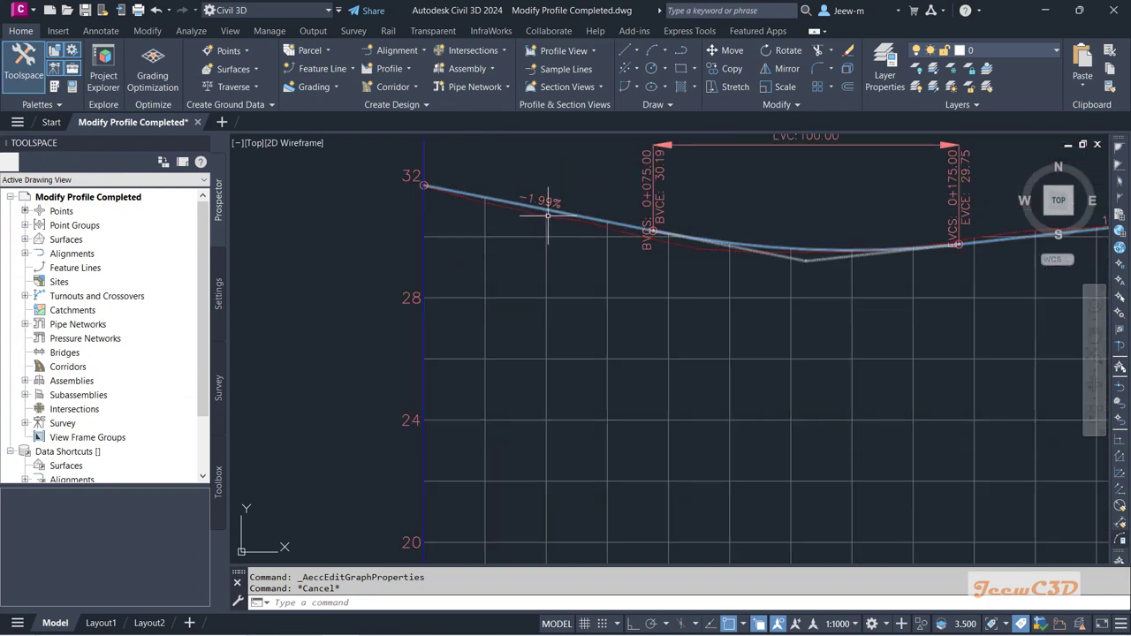
{"action": "scroll", "coordinate": [543, 202], "scroll_direction": "down", "scroll_amount": 5}
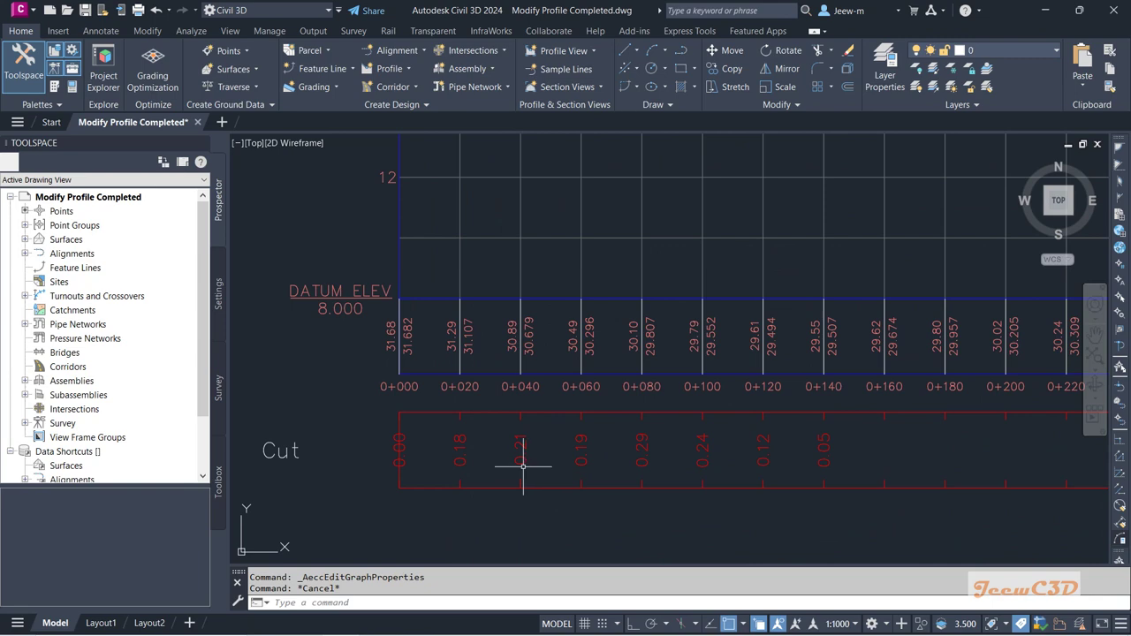
{"action": "scroll", "coordinate": [518, 468], "scroll_direction": "down", "scroll_amount": 5}
{"action": "scroll", "coordinate": [493, 475], "scroll_direction": "up", "scroll_amount": 5}
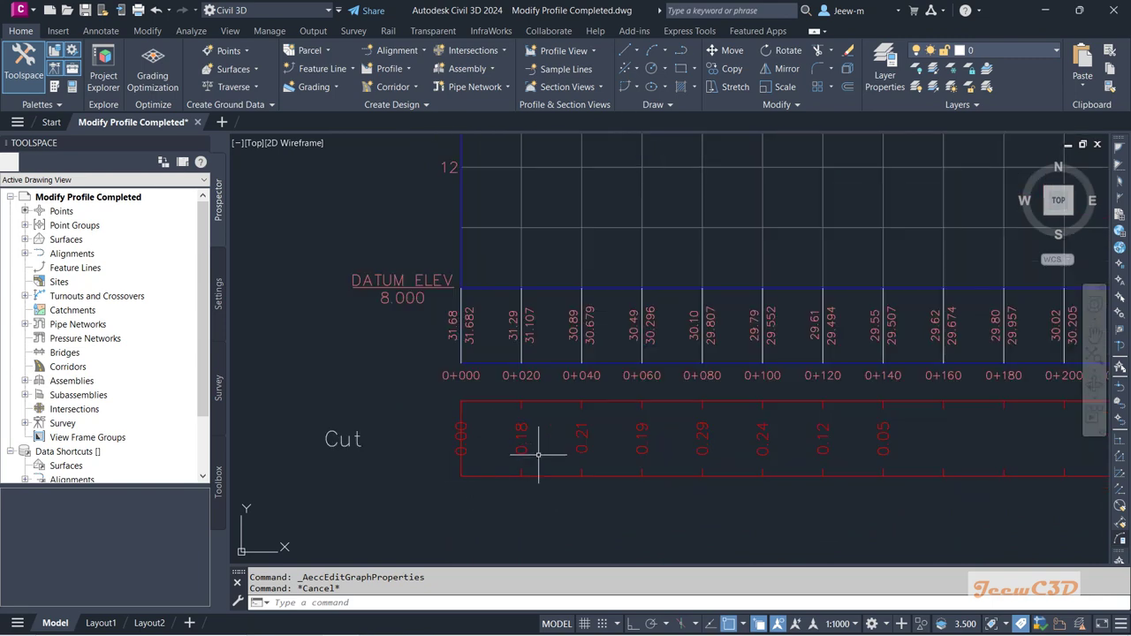
{"action": "scroll", "coordinate": [537, 455], "scroll_direction": "down", "scroll_amount": 4}
{"action": "scroll", "coordinate": [538, 218], "scroll_direction": "up", "scroll_amount": 6}
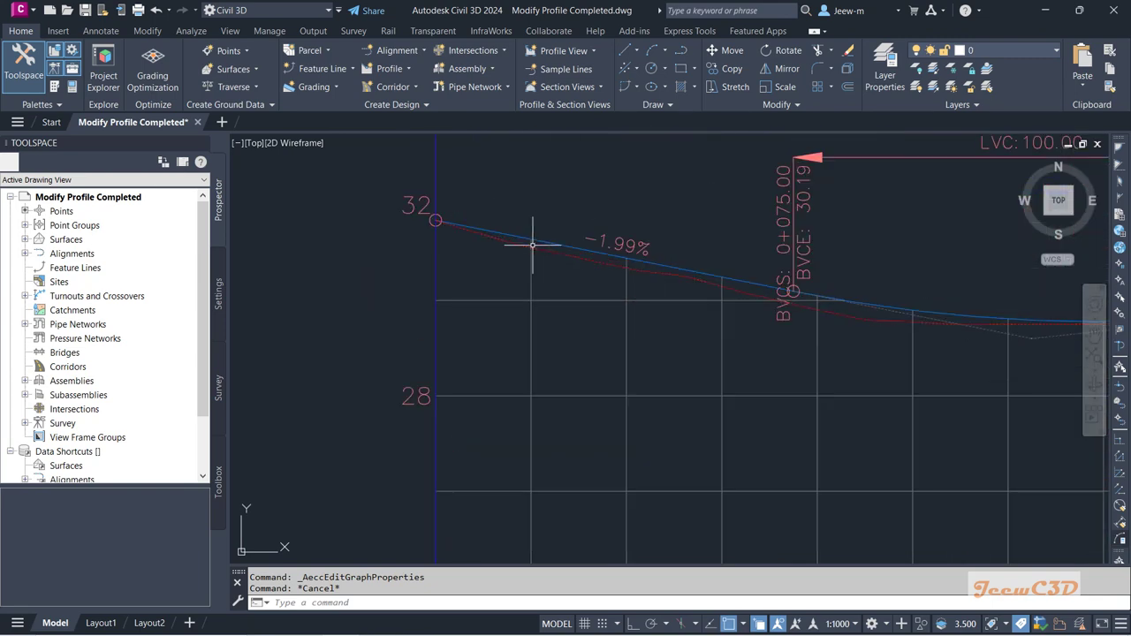
{"action": "scroll", "coordinate": [540, 242], "scroll_direction": "down", "scroll_amount": 5}
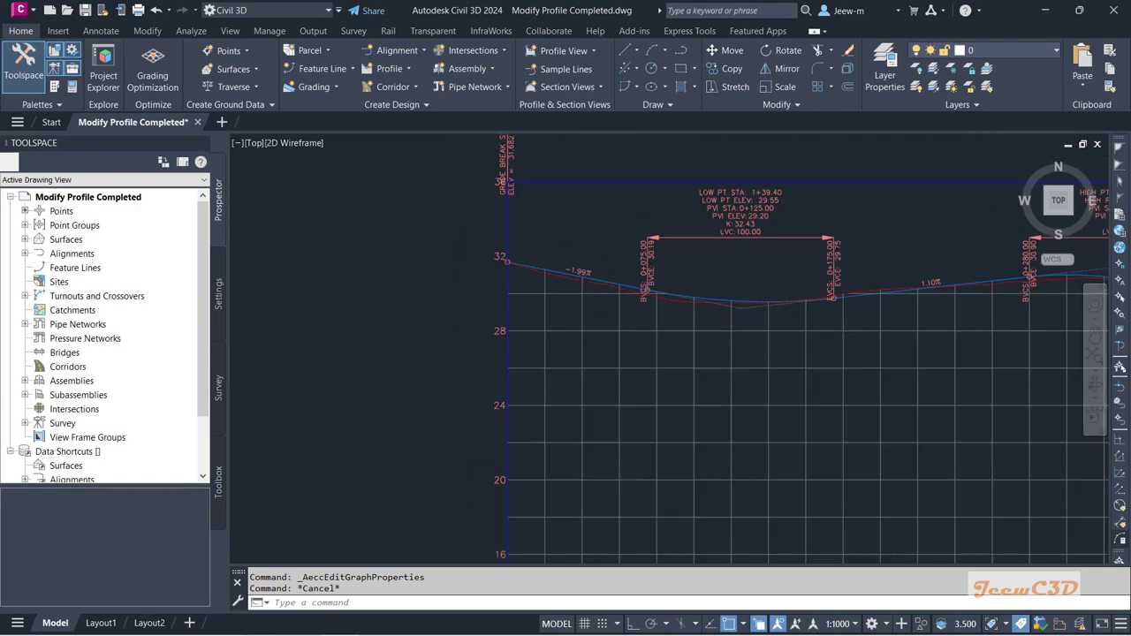
{"action": "scroll", "coordinate": [558, 424], "scroll_direction": "up", "scroll_amount": 7}
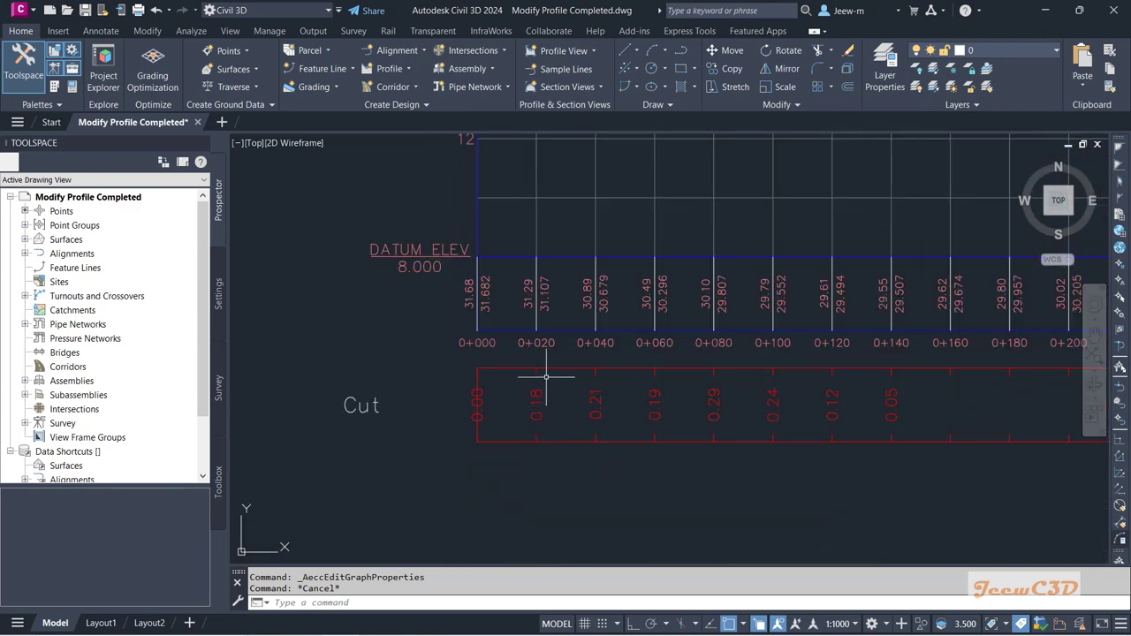
{"action": "scroll", "coordinate": [540, 404], "scroll_direction": "down", "scroll_amount": 4}
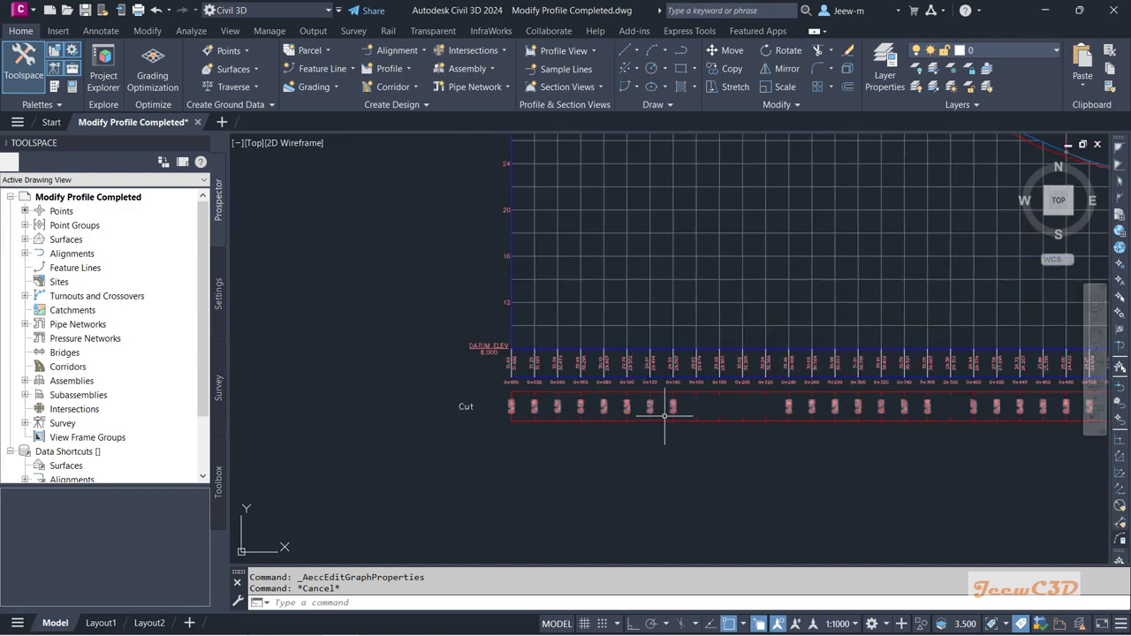
{"action": "scroll", "coordinate": [575, 405], "scroll_direction": "down", "scroll_amount": 1}
{"action": "scroll", "coordinate": [575, 373], "scroll_direction": "up", "scroll_amount": 2}
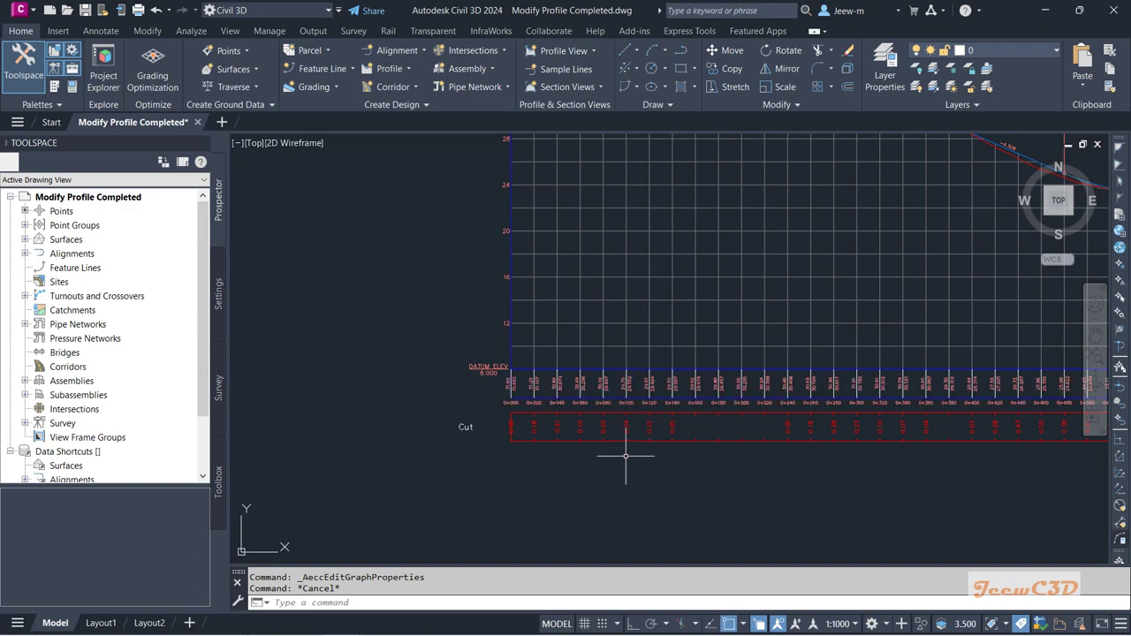
{"action": "scroll", "coordinate": [547, 422], "scroll_direction": "up", "scroll_amount": 5}
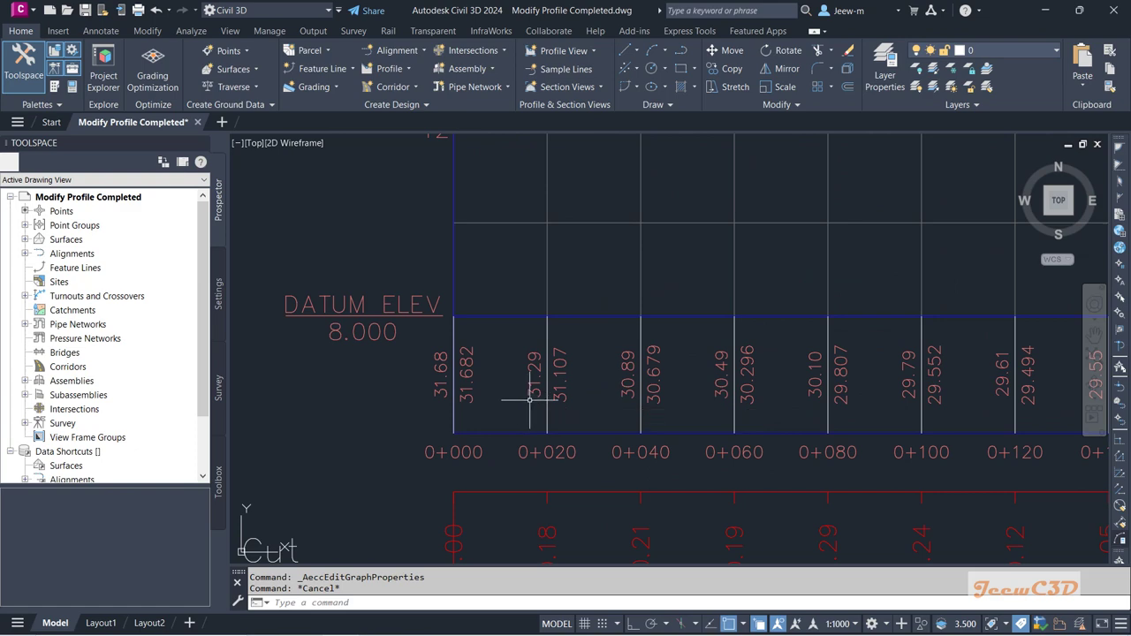
{"action": "scroll", "coordinate": [520, 394], "scroll_direction": "up", "scroll_amount": 2}
{"action": "scroll", "coordinate": [517, 393], "scroll_direction": "down", "scroll_amount": 5}
{"action": "scroll", "coordinate": [522, 389], "scroll_direction": "up", "scroll_amount": 3}
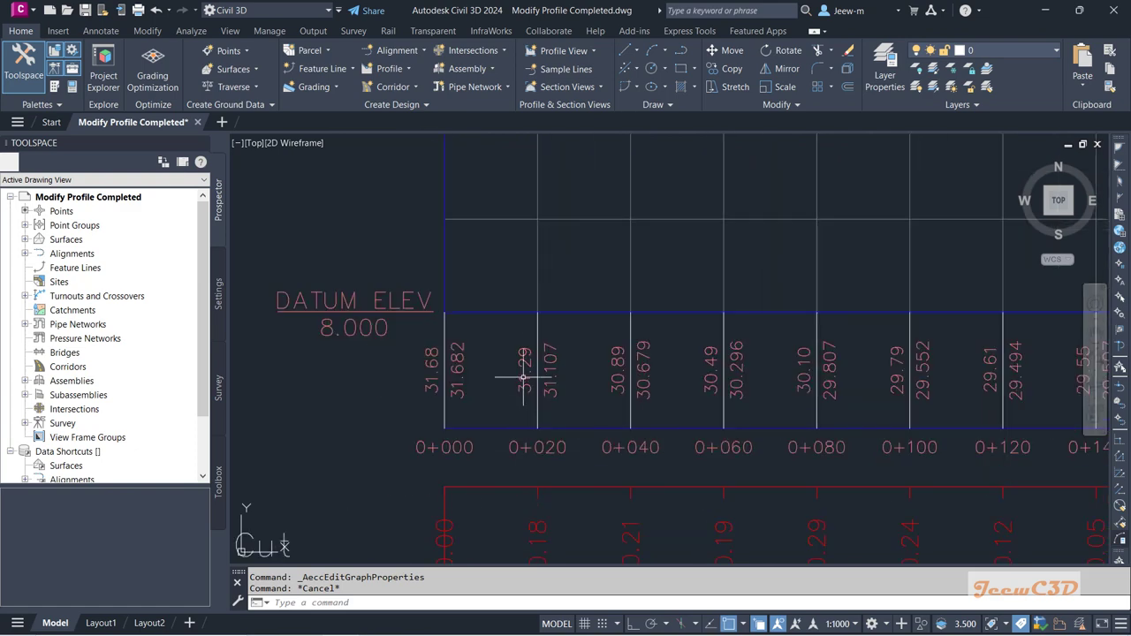
{"action": "scroll", "coordinate": [524, 349], "scroll_direction": "down", "scroll_amount": 8}
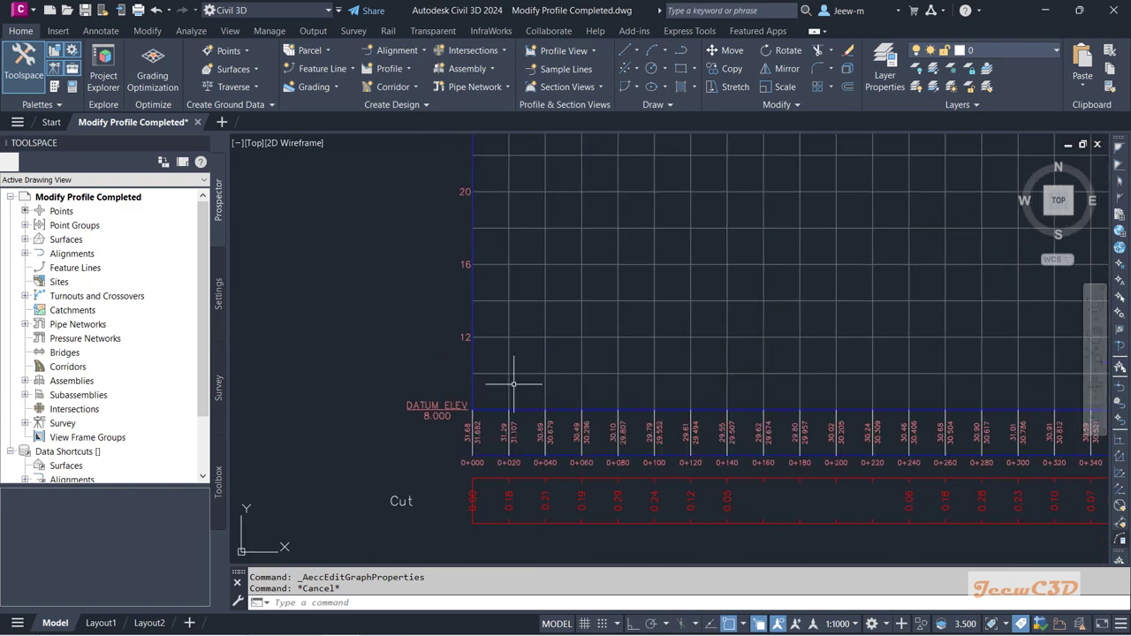
{"action": "scroll", "coordinate": [468, 292], "scroll_direction": "up", "scroll_amount": 8}
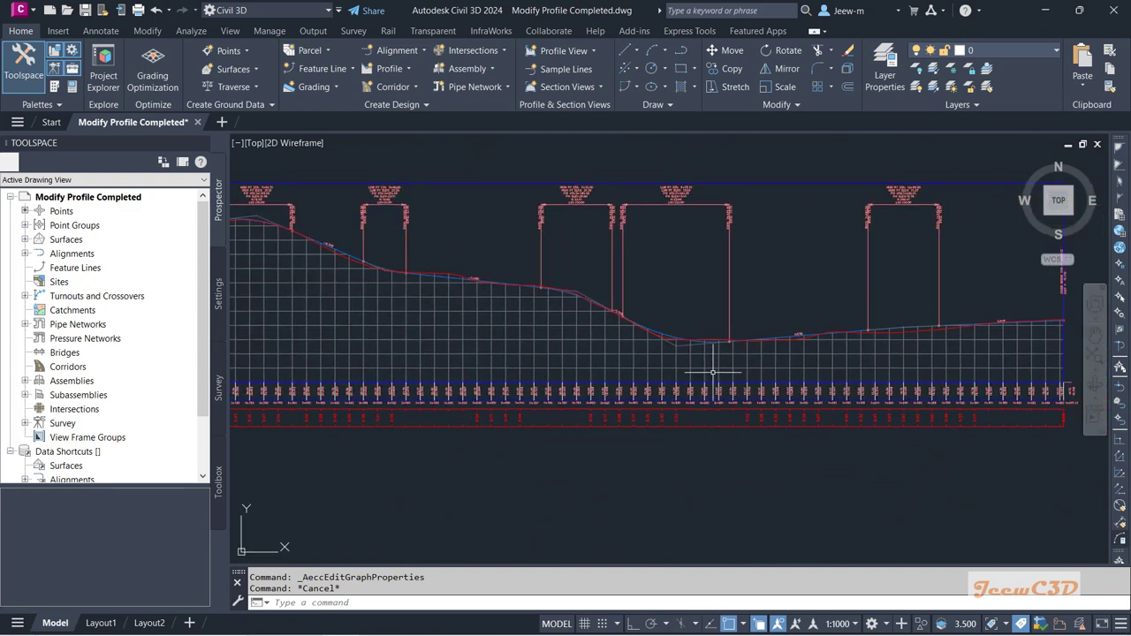
{"action": "middle_click_drag", "start_coordinate": [714, 373], "coordinate": [666, 358]}
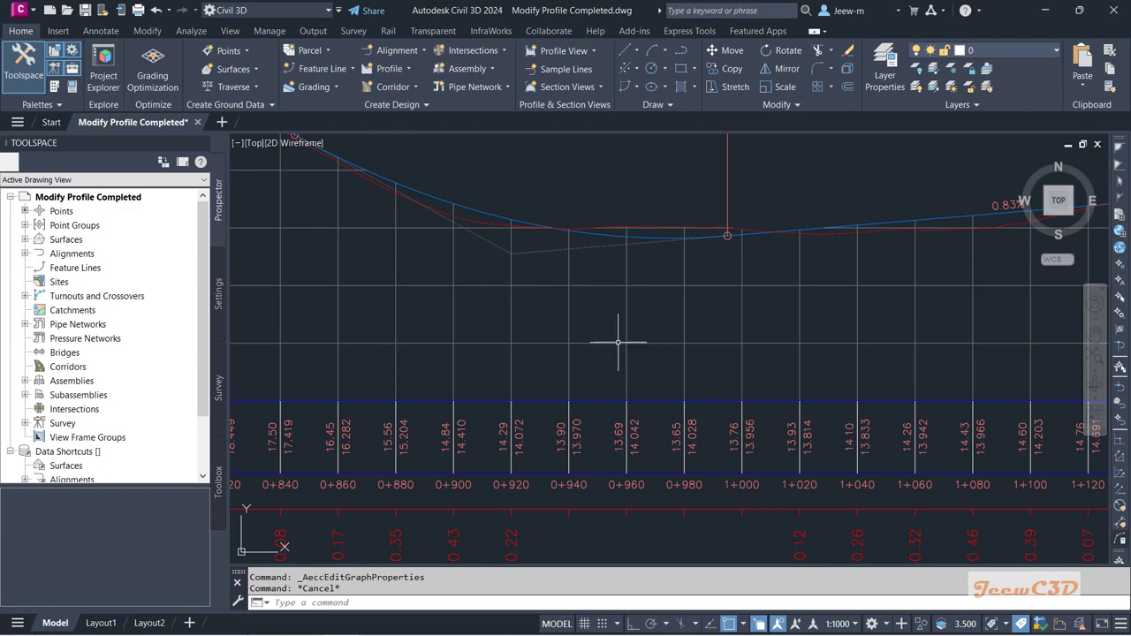
{"action": "middle_click_drag", "start_coordinate": [621, 344], "coordinate": [551, 328]}
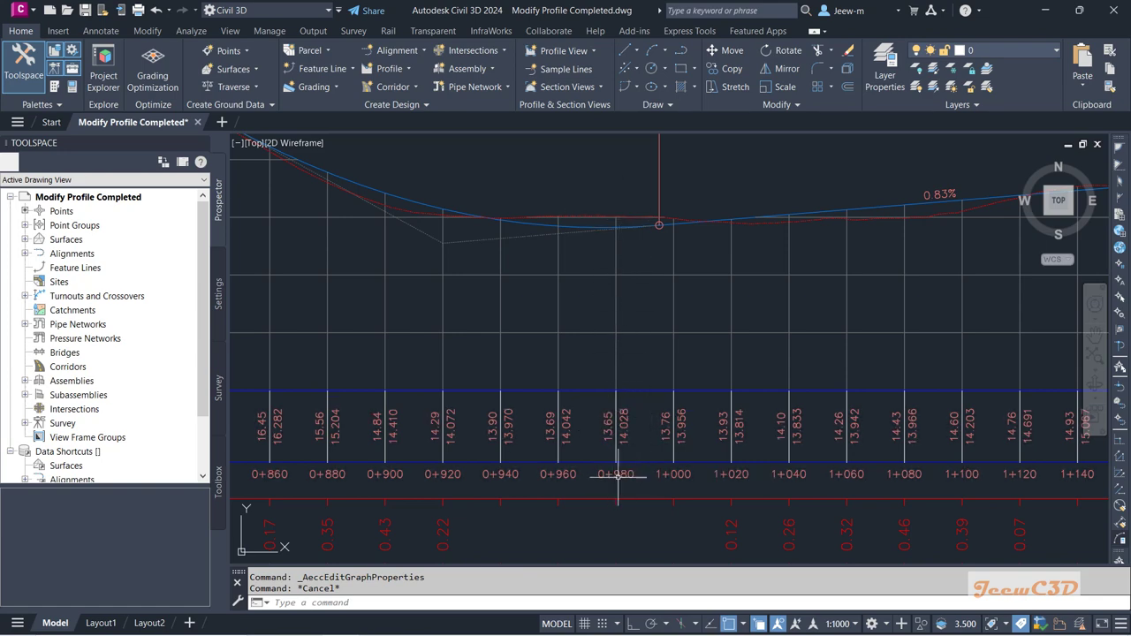
{"action": "scroll", "coordinate": [618, 477], "scroll_direction": "down", "scroll_amount": 8}
{"action": "scroll", "coordinate": [494, 417], "scroll_direction": "up", "scroll_amount": 6}
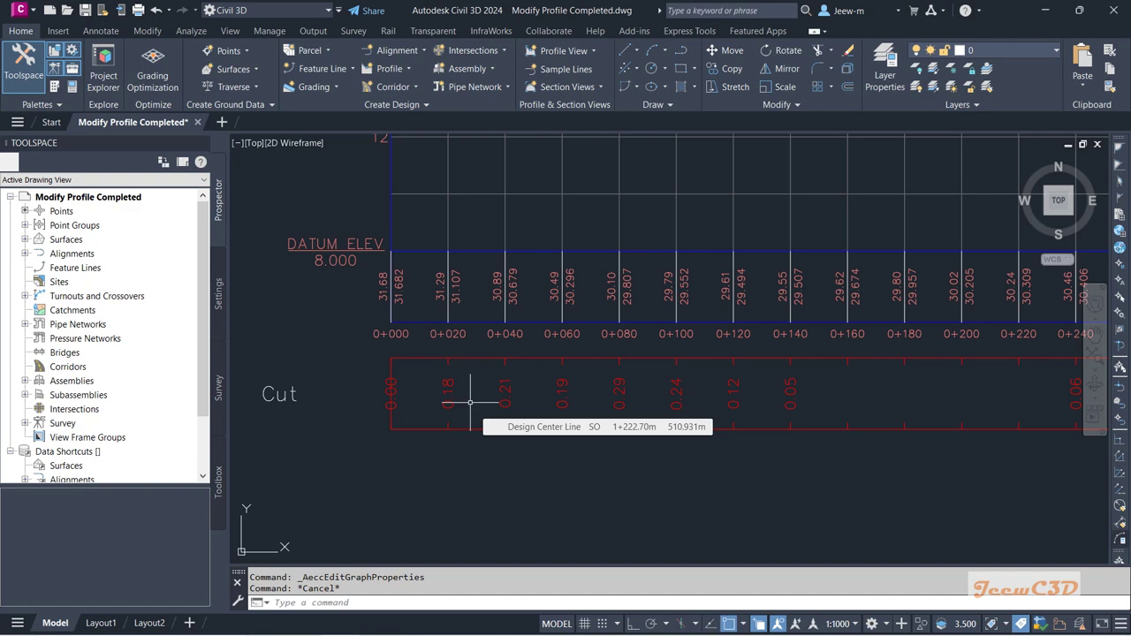
{"action": "scroll", "coordinate": [470, 402], "scroll_direction": "down", "scroll_amount": 6}
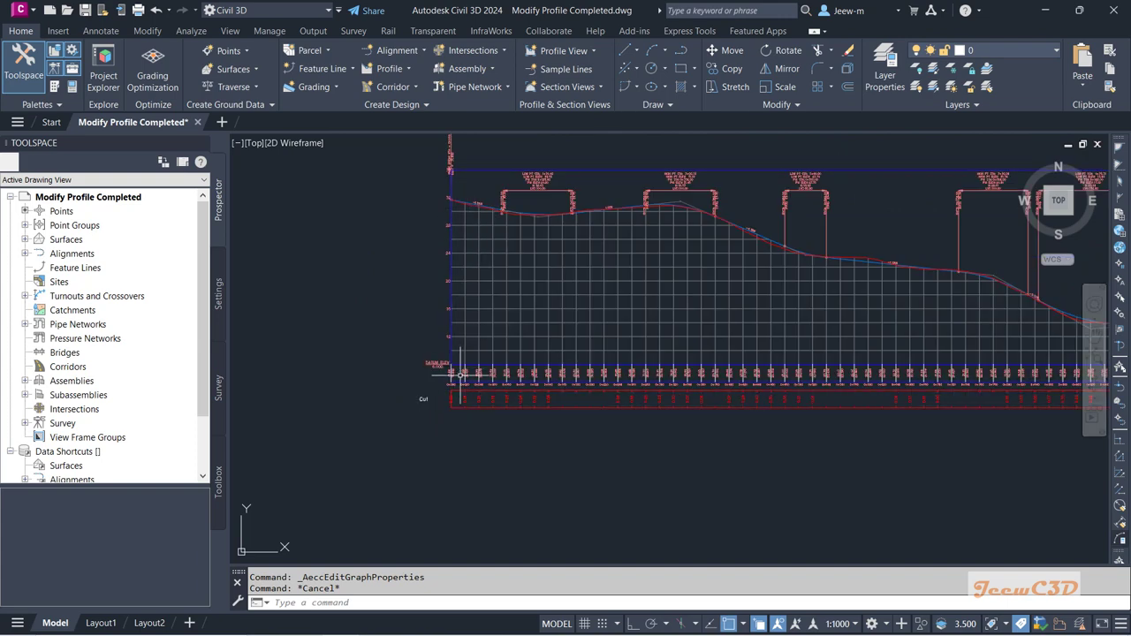
{"action": "left_click", "coordinate": [485, 336]}
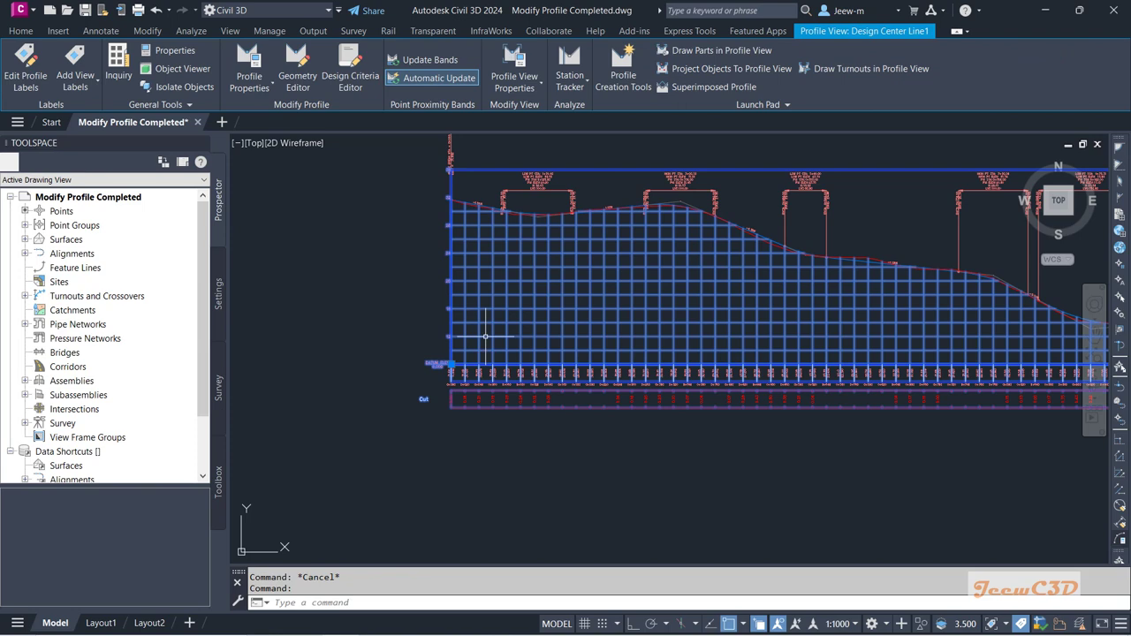
Set the Cut Data band's Profile1 to EG - Surface (1) and Profile2 to Proposed Profile, then apply
{"action": "left_click", "coordinate": [514, 82]}
{"action": "left_click", "coordinate": [530, 109]}
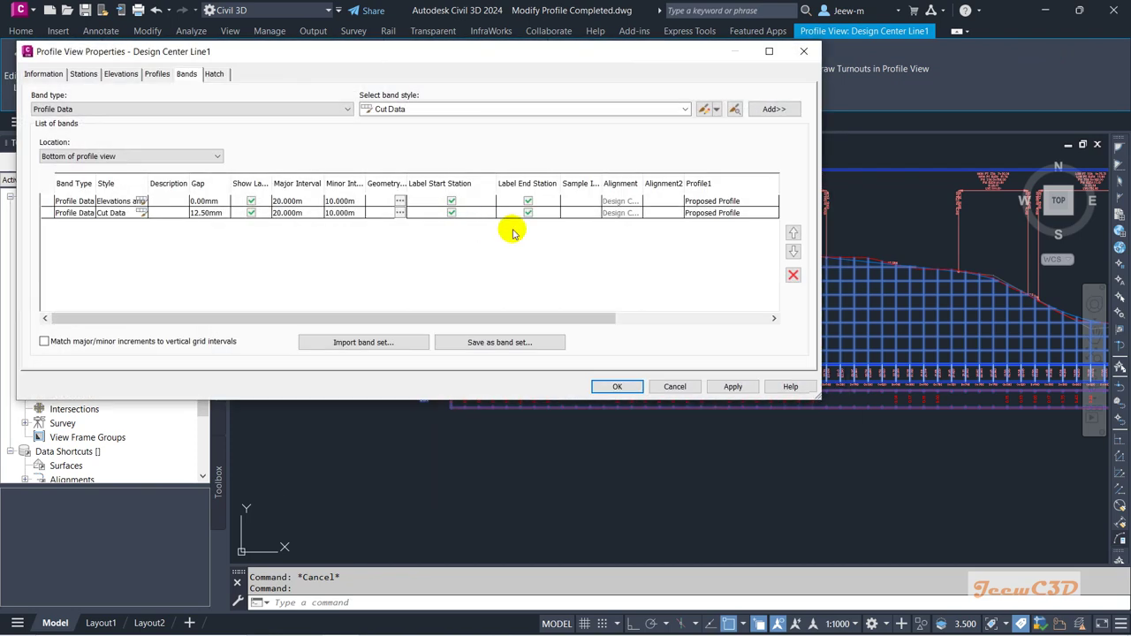
{"action": "left_click_drag", "start_coordinate": [542, 318], "coordinate": [690, 319]}
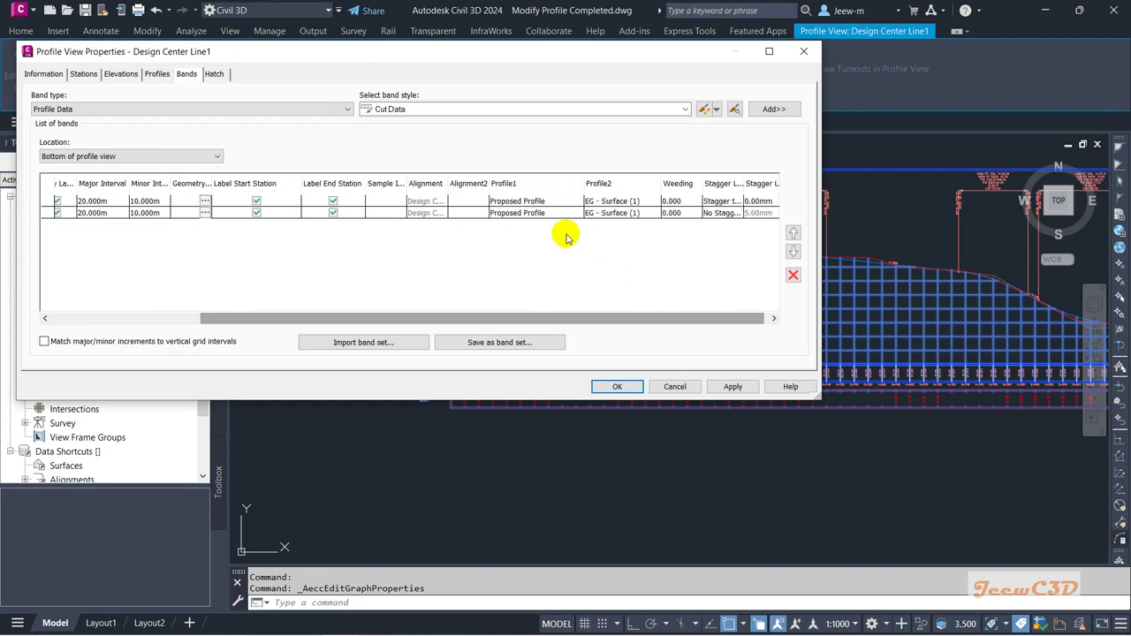
{"action": "left_click", "coordinate": [528, 213]}
{"action": "left_click", "coordinate": [528, 213]}
{"action": "left_click", "coordinate": [519, 235]}
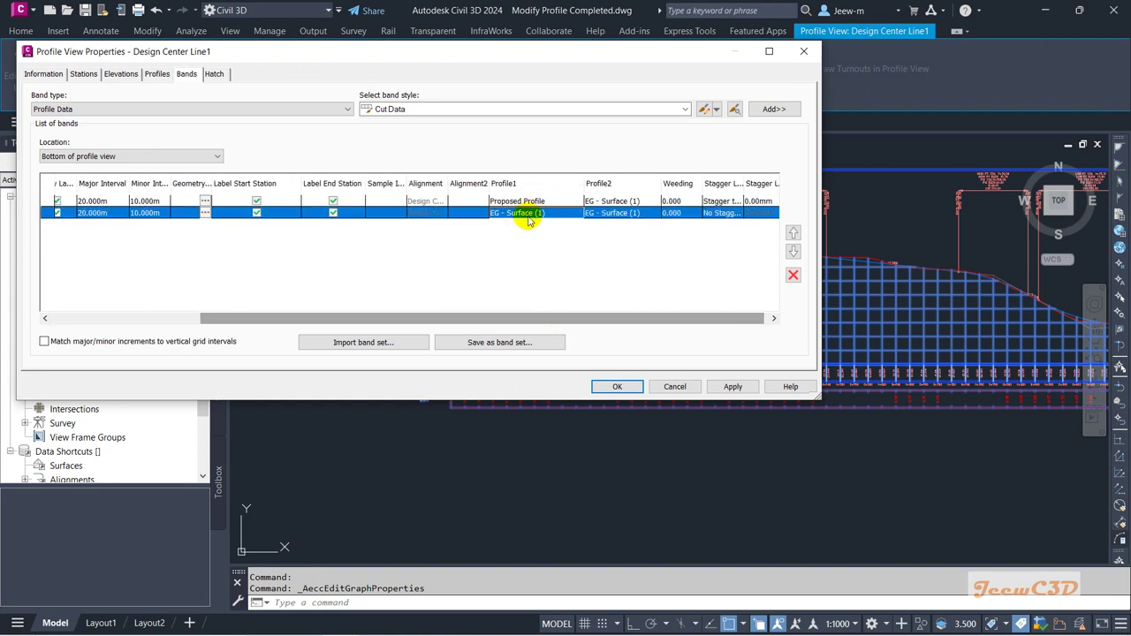
{"action": "left_click", "coordinate": [610, 216]}
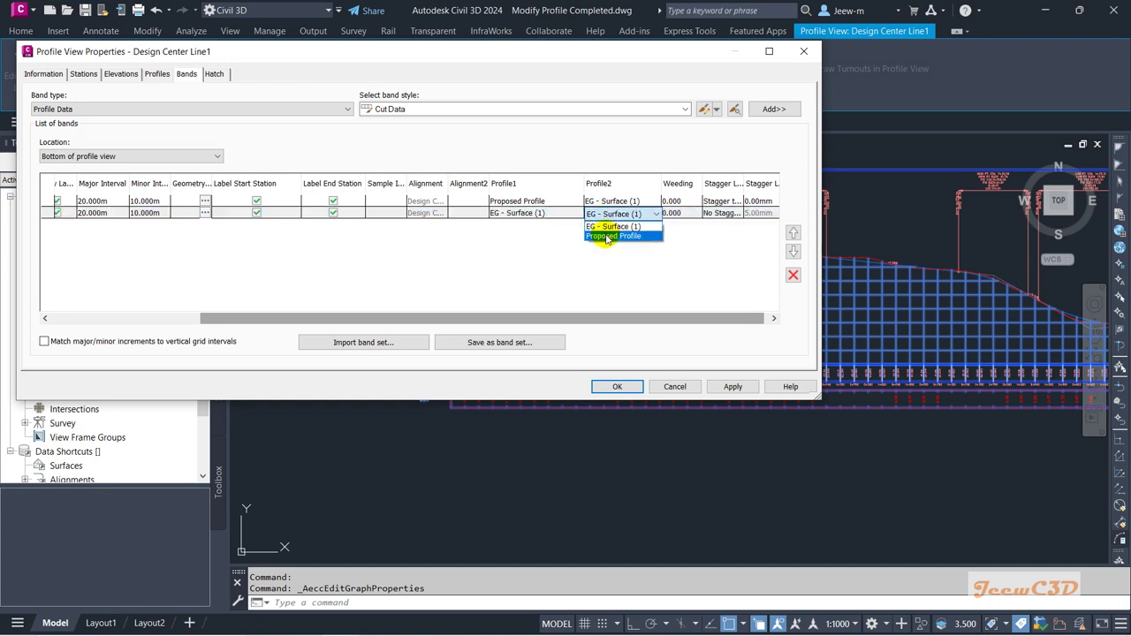
{"action": "left_click", "coordinate": [608, 237]}
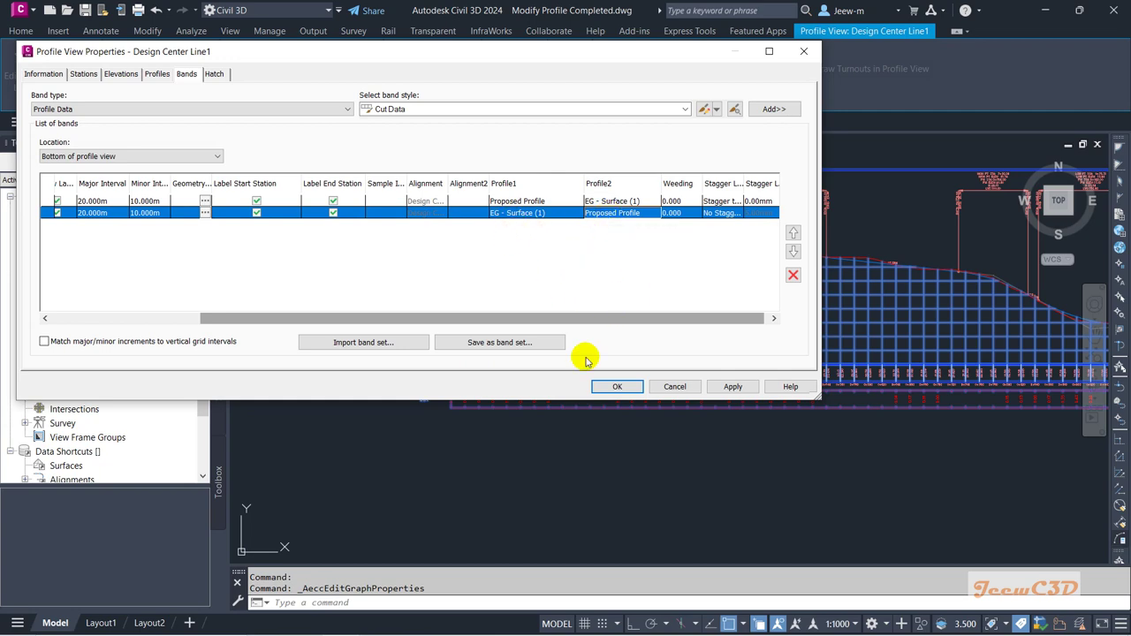
{"action": "left_click", "coordinate": [617, 386]}
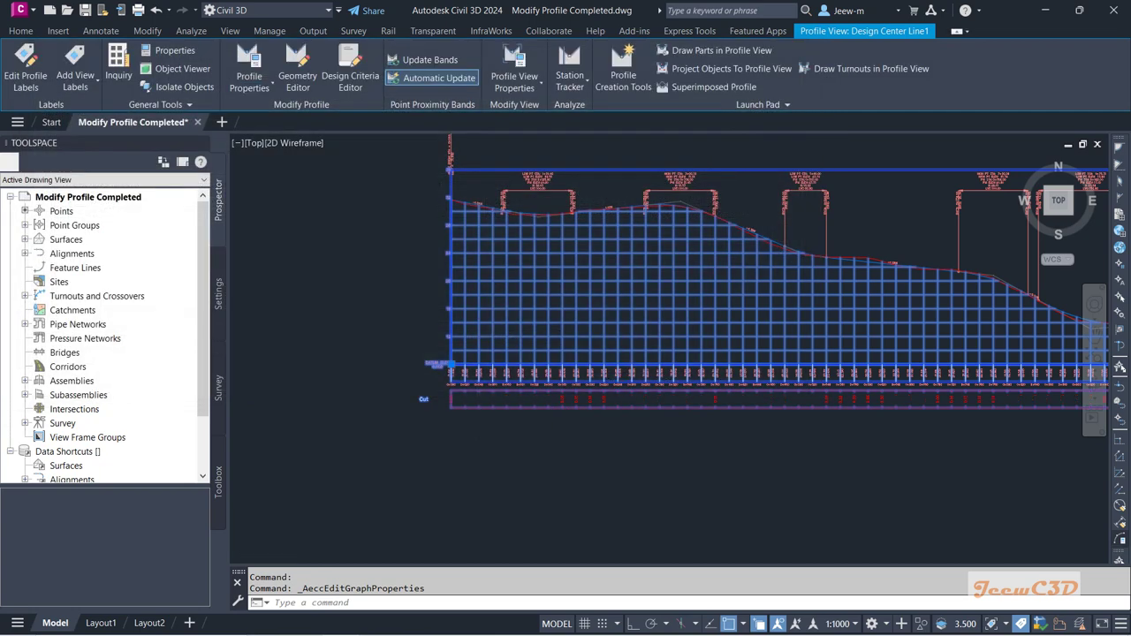
{"action": "scroll", "coordinate": [482, 415], "scroll_direction": "up", "scroll_amount": 5}
{"action": "scroll", "coordinate": [471, 421], "scroll_direction": "down", "scroll_amount": 4}
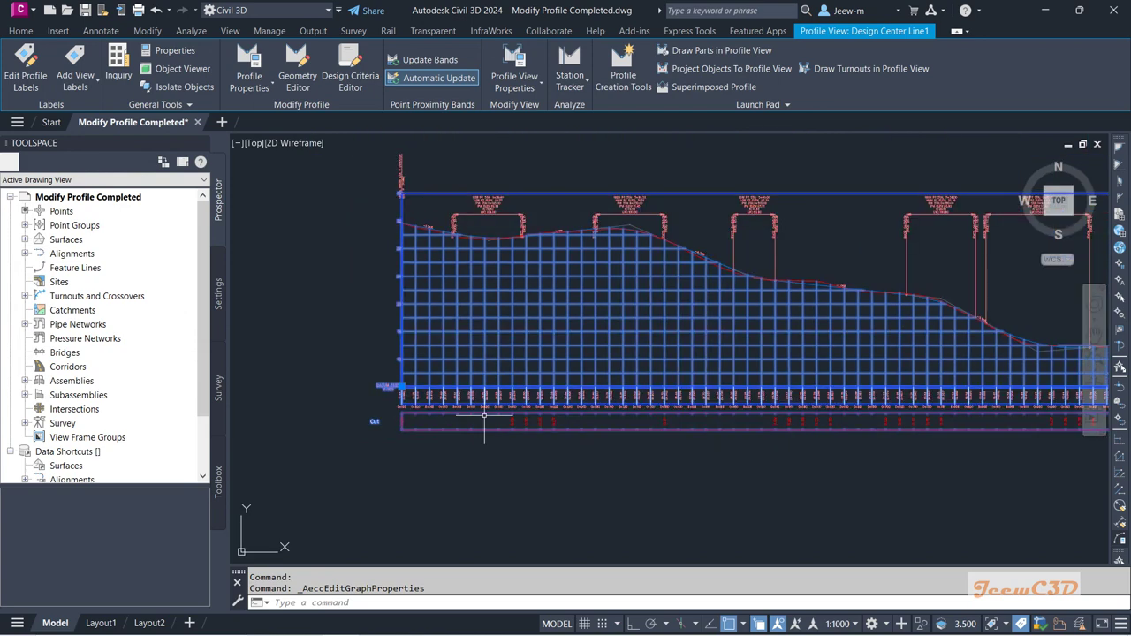
{"action": "key", "text": "Escape"}
{"action": "scroll", "coordinate": [482, 305], "scroll_direction": "up", "scroll_amount": 5}
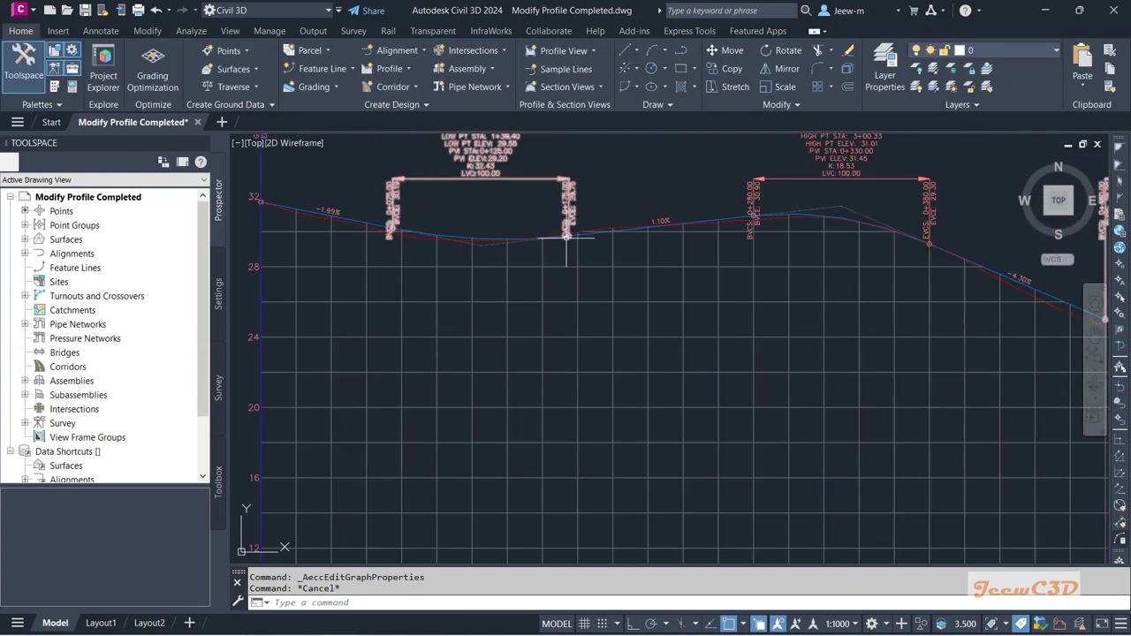
{"action": "scroll", "coordinate": [587, 236], "scroll_direction": "up", "scroll_amount": 4}
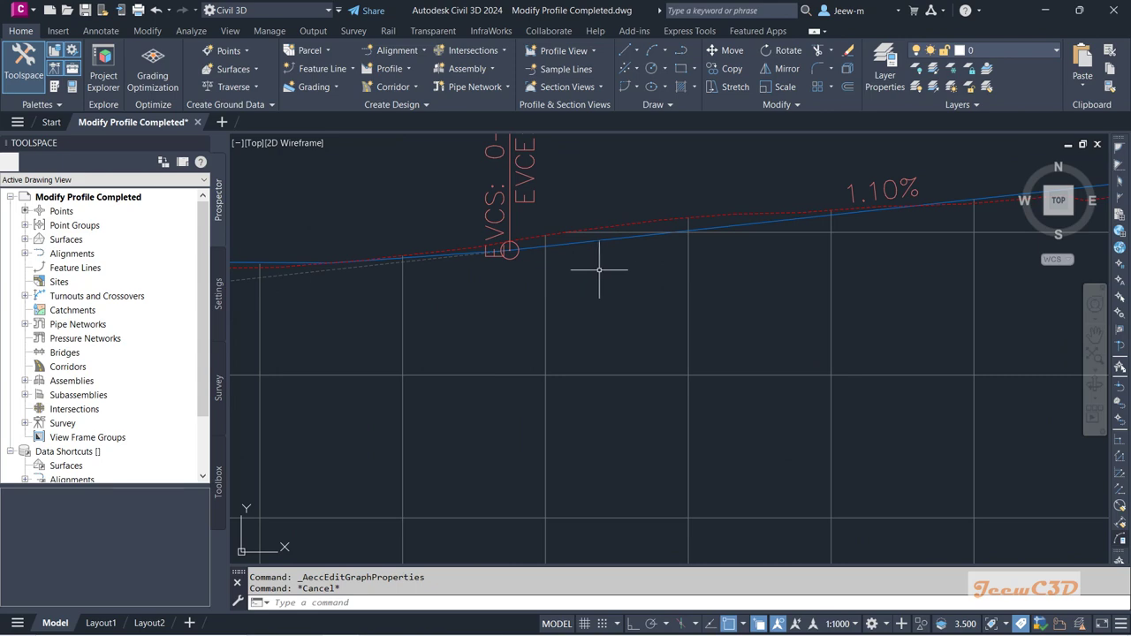
{"action": "scroll", "coordinate": [614, 243], "scroll_direction": "down", "scroll_amount": 3}
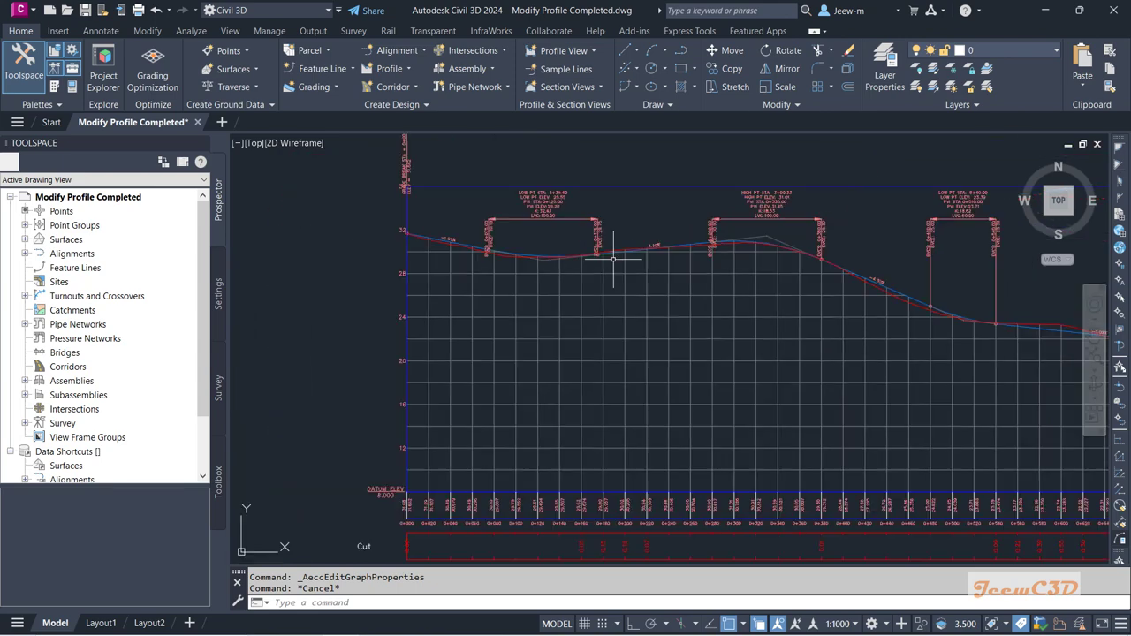
{"action": "scroll", "coordinate": [636, 437], "scroll_direction": "up", "scroll_amount": 3}
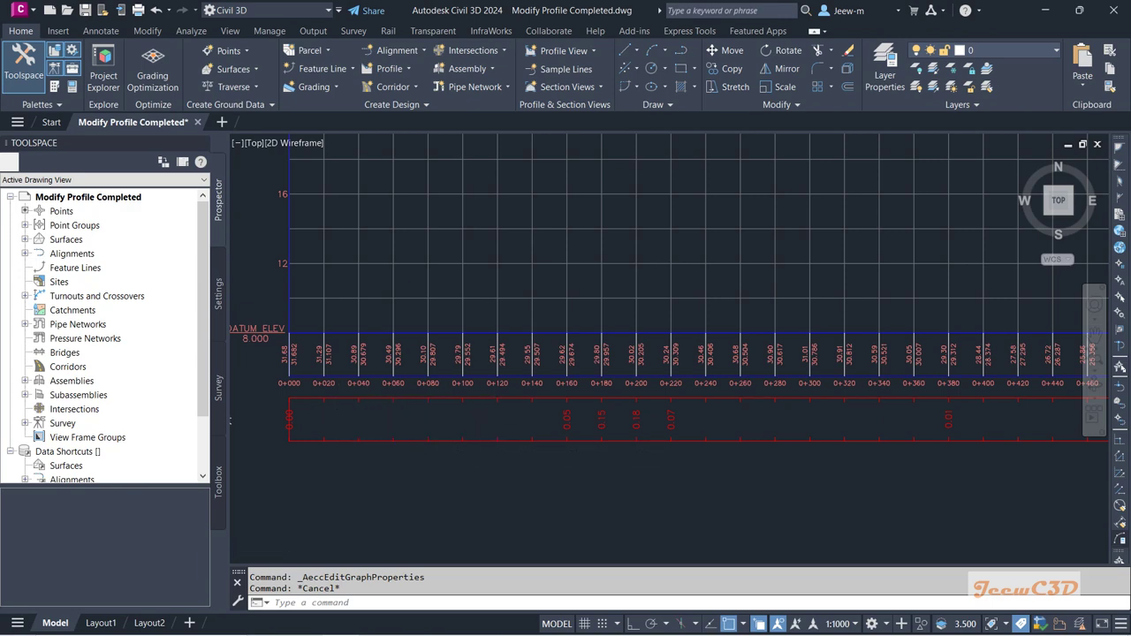
{"action": "scroll", "coordinate": [391, 462], "scroll_direction": "down", "scroll_amount": 5}
{"action": "middle_click_drag", "start_coordinate": [573, 442], "coordinate": [476, 461]}
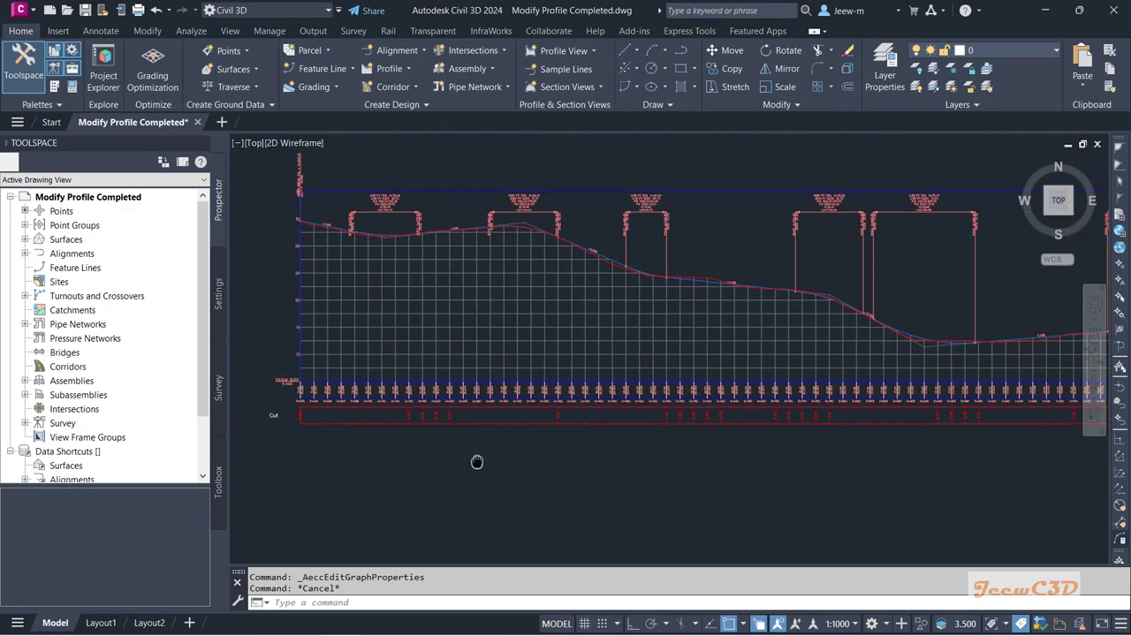
{"action": "scroll", "coordinate": [599, 450], "scroll_direction": "down", "scroll_amount": 2}
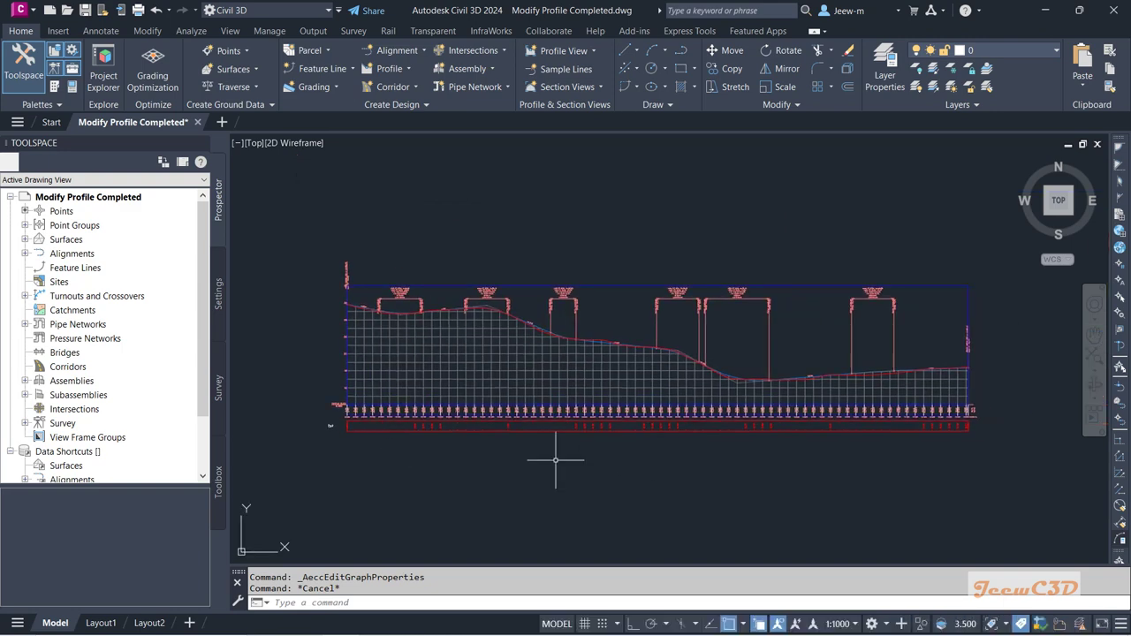
{"action": "mouse_move", "coordinate": [556, 460]}
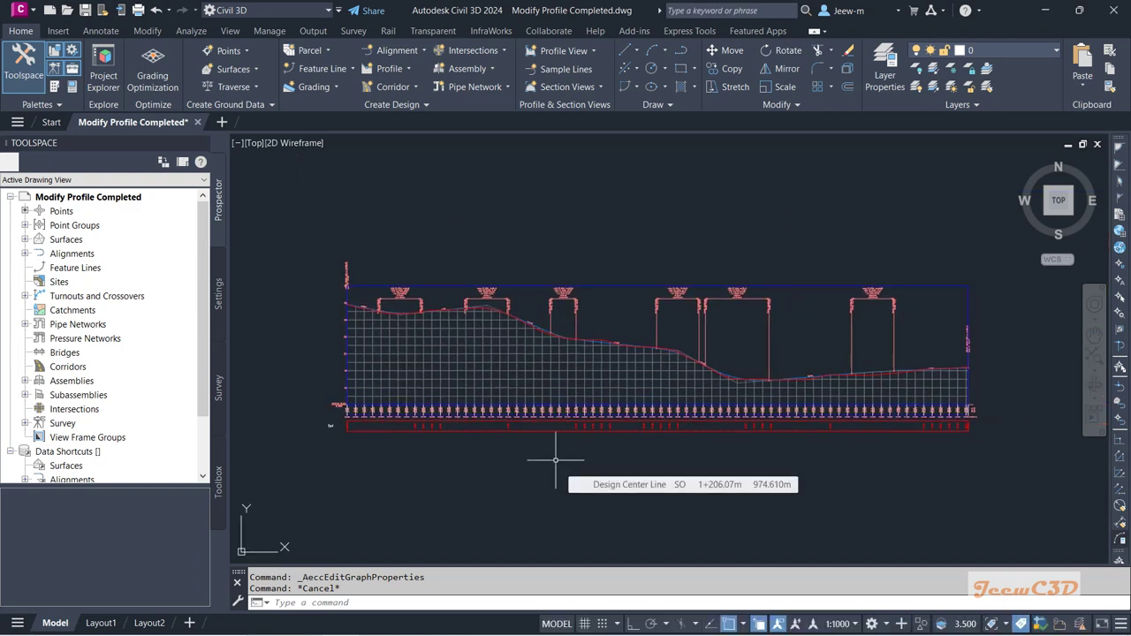